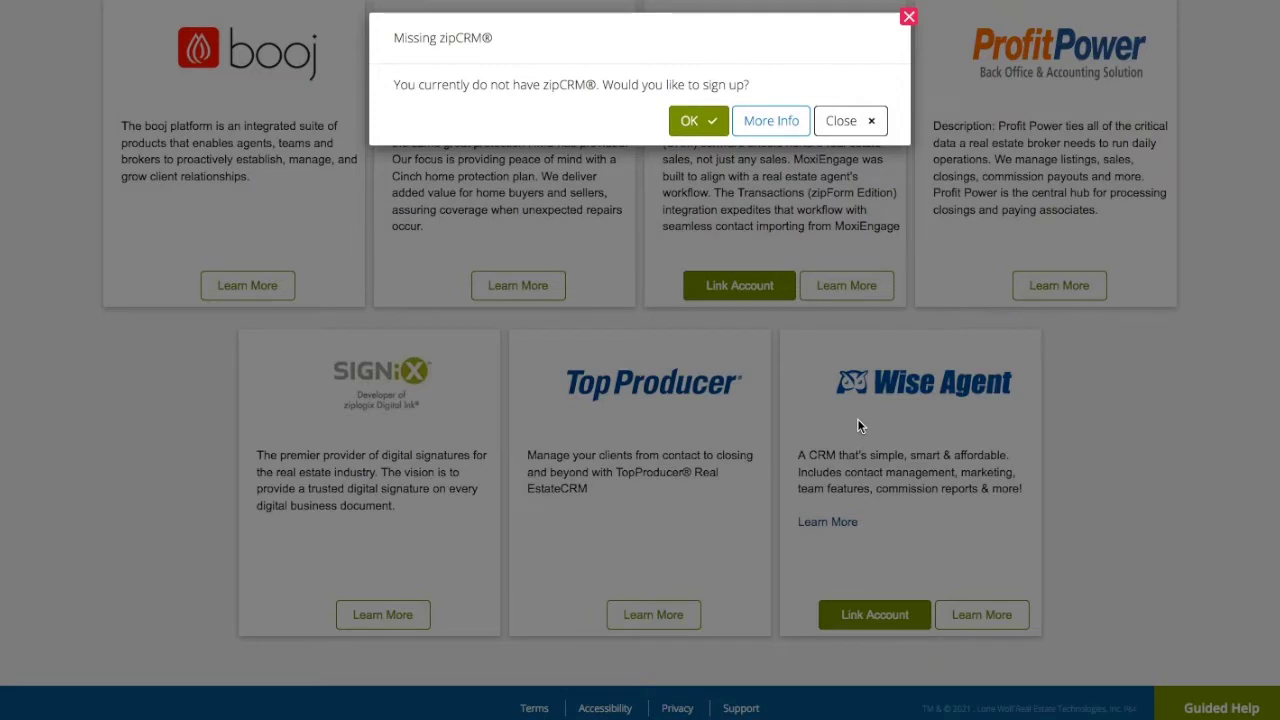
- Accept the zipCRM sign-up prompt and log in to Wise Agent with the account username and password
{"action": "left_click", "coordinate": [698, 124]}
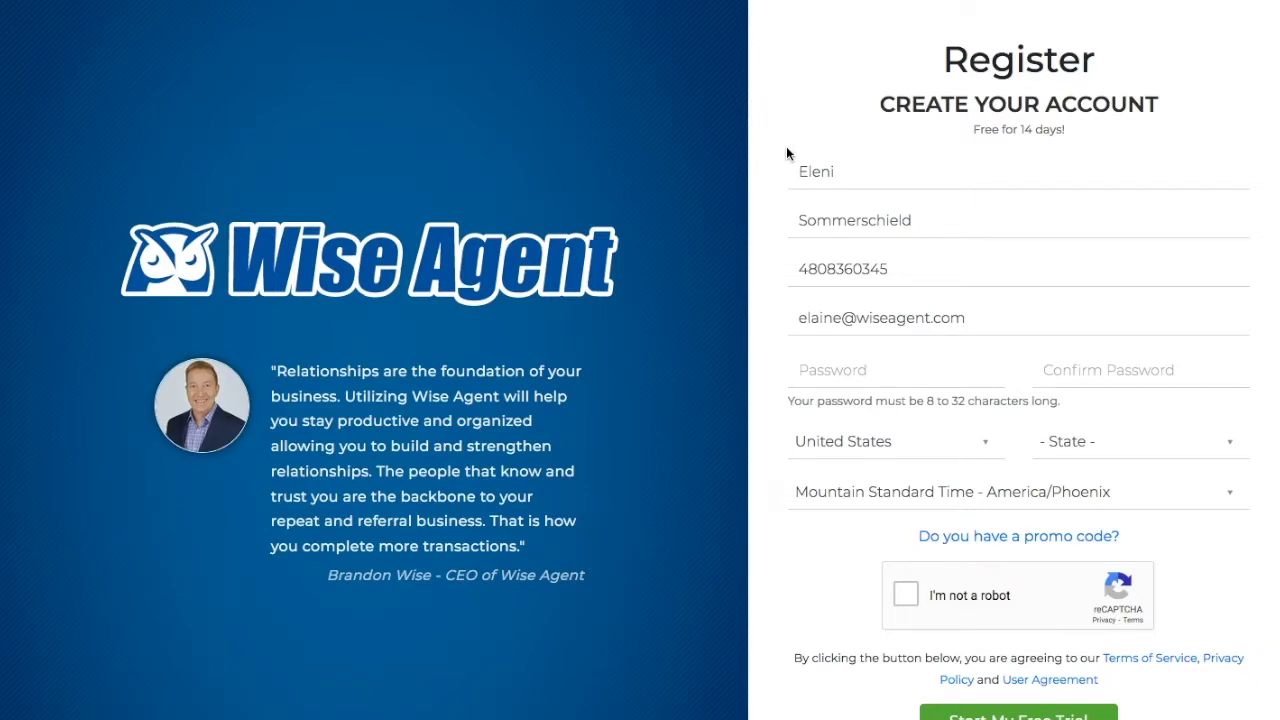
{"action": "scroll", "coordinate": [789, 209], "scroll_direction": "down", "scroll_amount": 2}
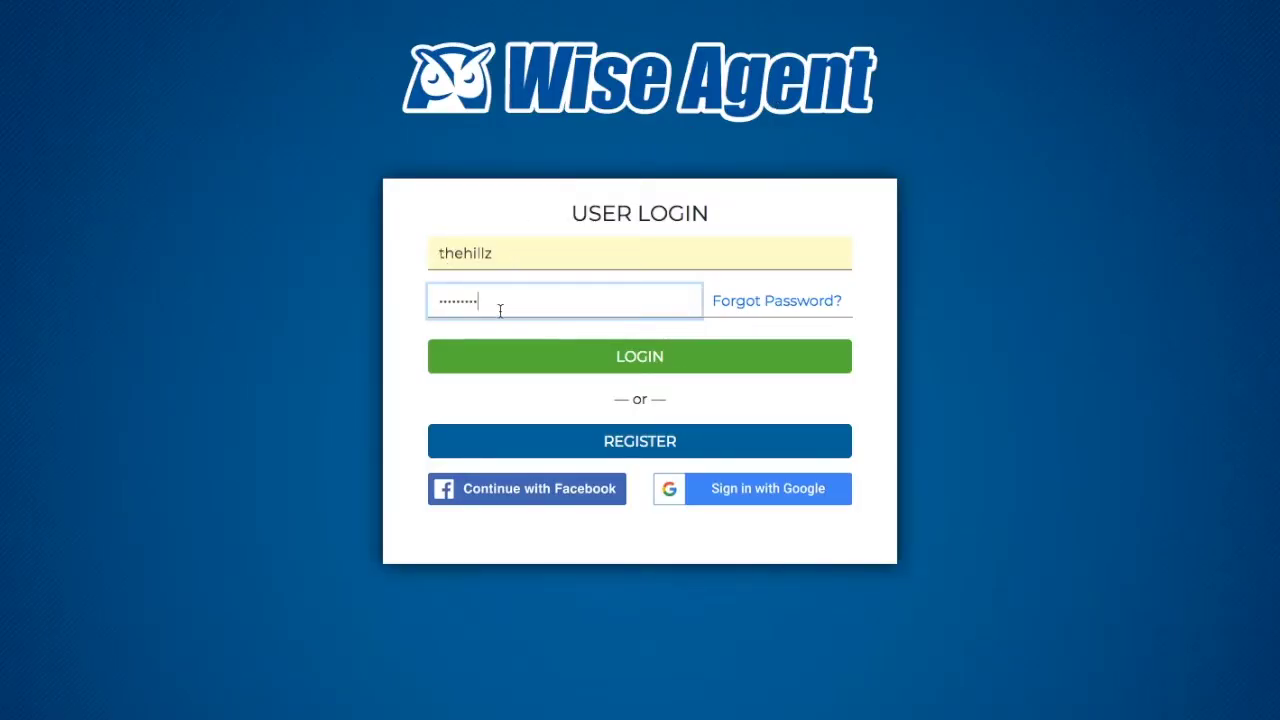
{"action": "left_click", "coordinate": [503, 363]}
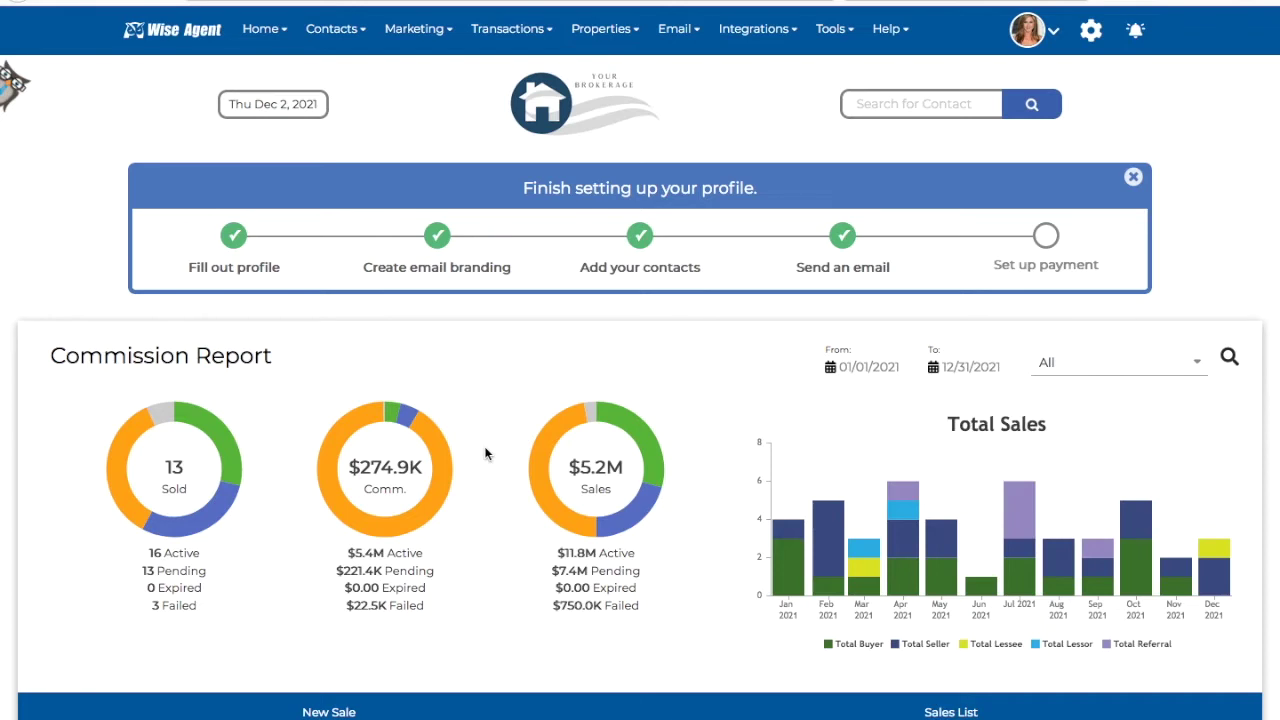
- Search the Contact List for the contact by name, open their record and show its Integration Actions
{"action": "left_click", "coordinate": [355, 42]}
{"action": "left_click", "coordinate": [357, 68]}
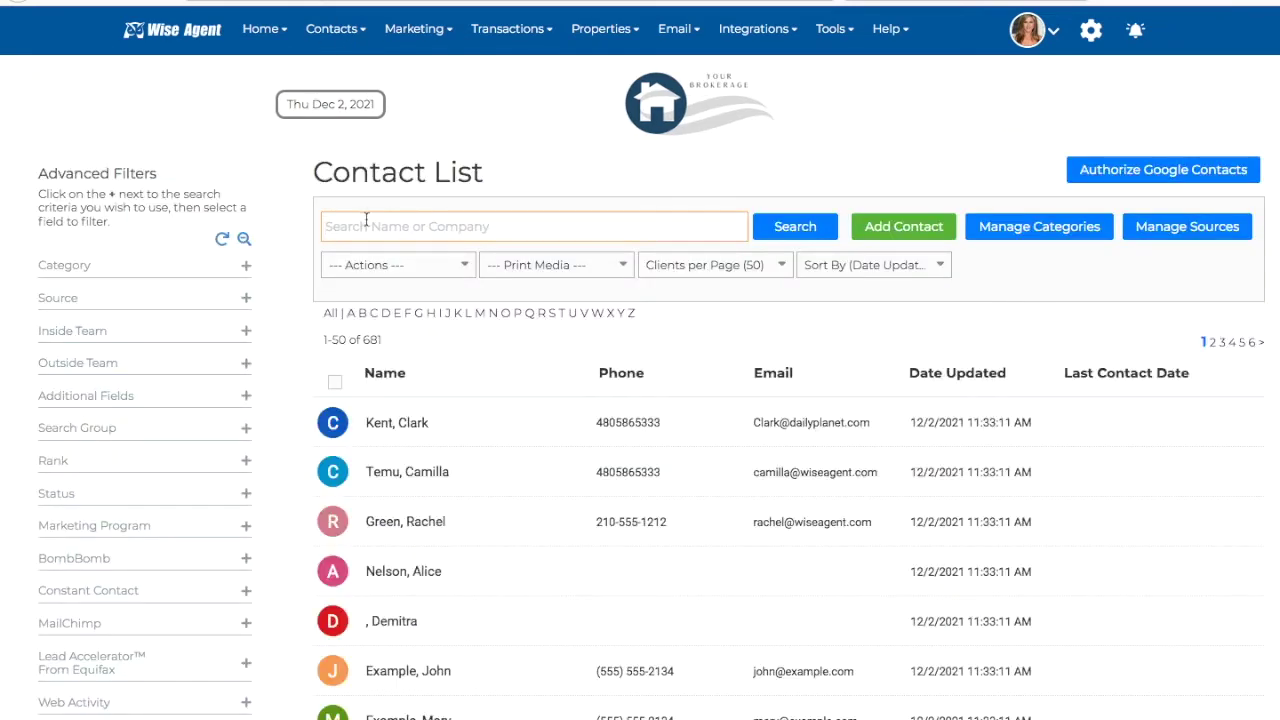
{"action": "type", "text": "michael phelp"}
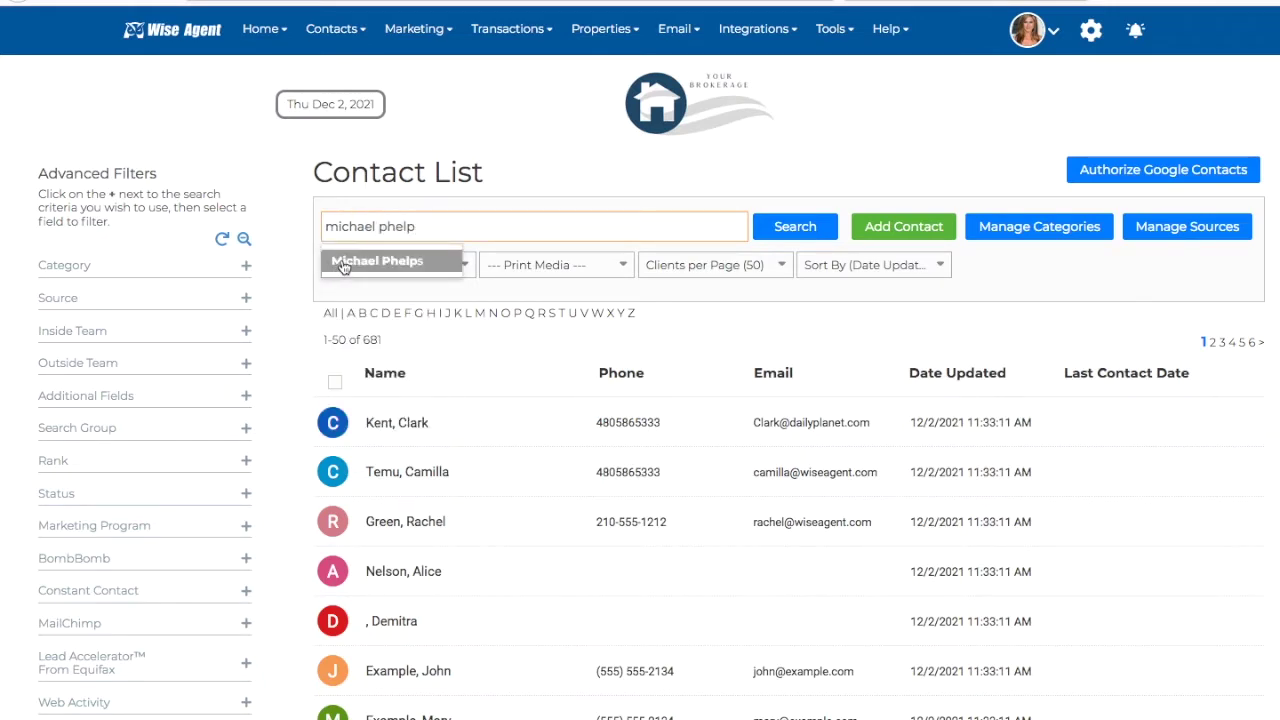
{"action": "left_click", "coordinate": [343, 262]}
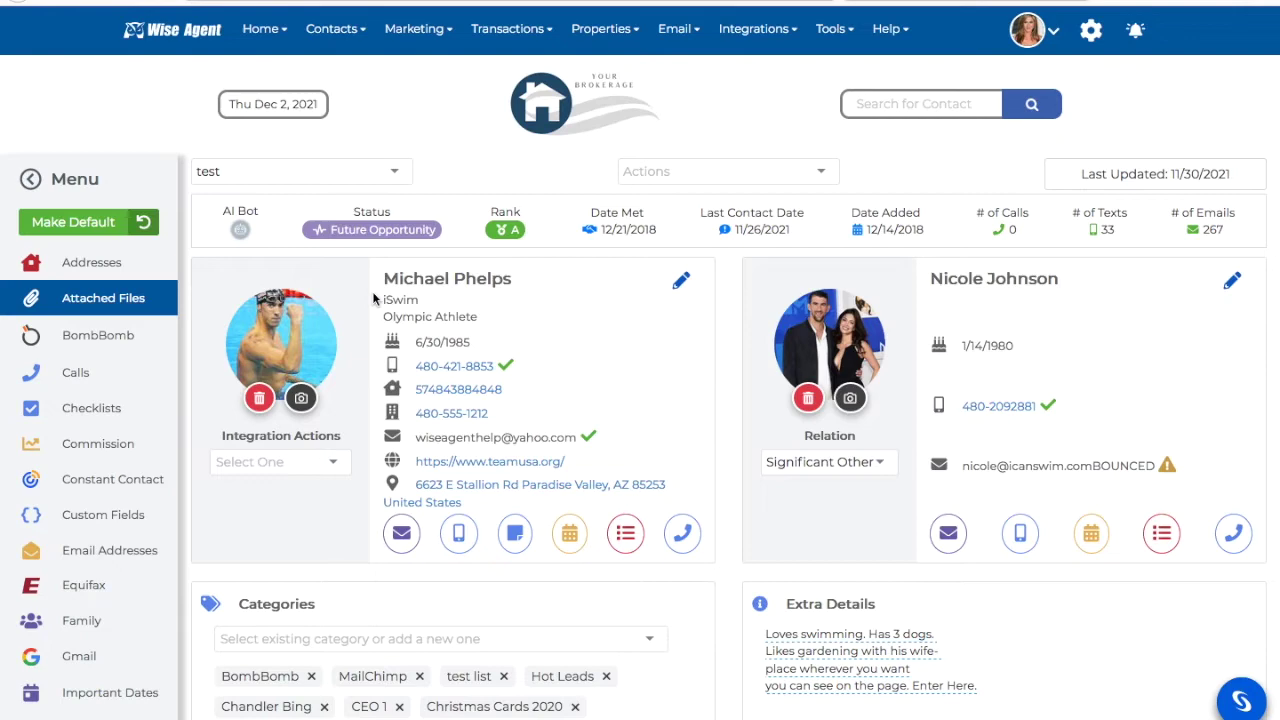
{"action": "scroll", "coordinate": [360, 362], "scroll_direction": "down", "scroll_amount": 1}
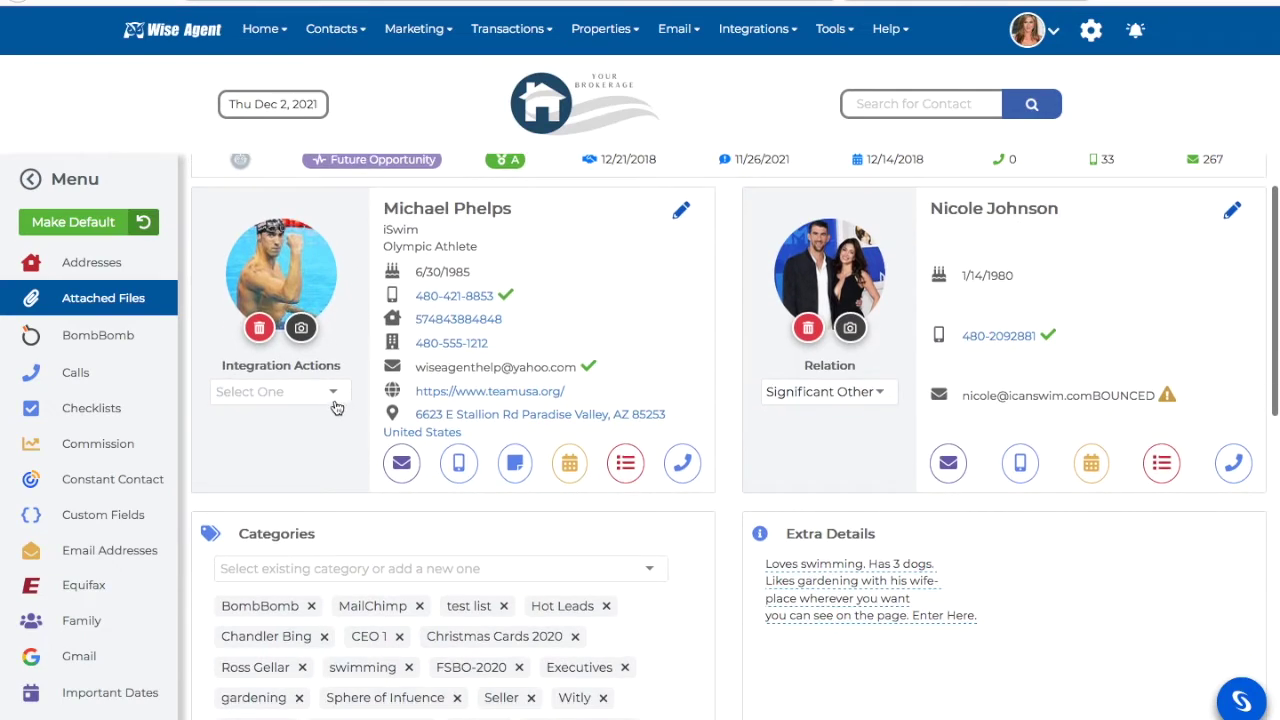
{"action": "left_click", "coordinate": [333, 396]}
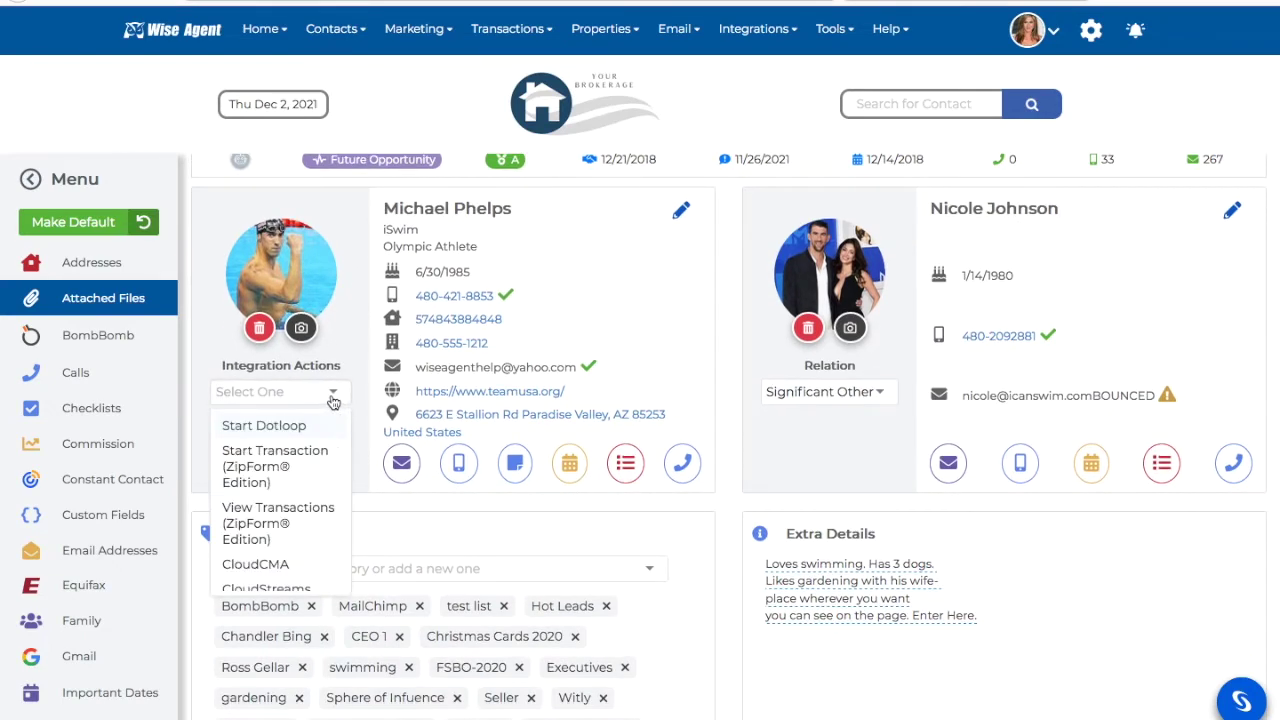
- Start a zipForm transaction with the client as Seller, named '123 Swim Way'
{"action": "left_click", "coordinate": [294, 472]}
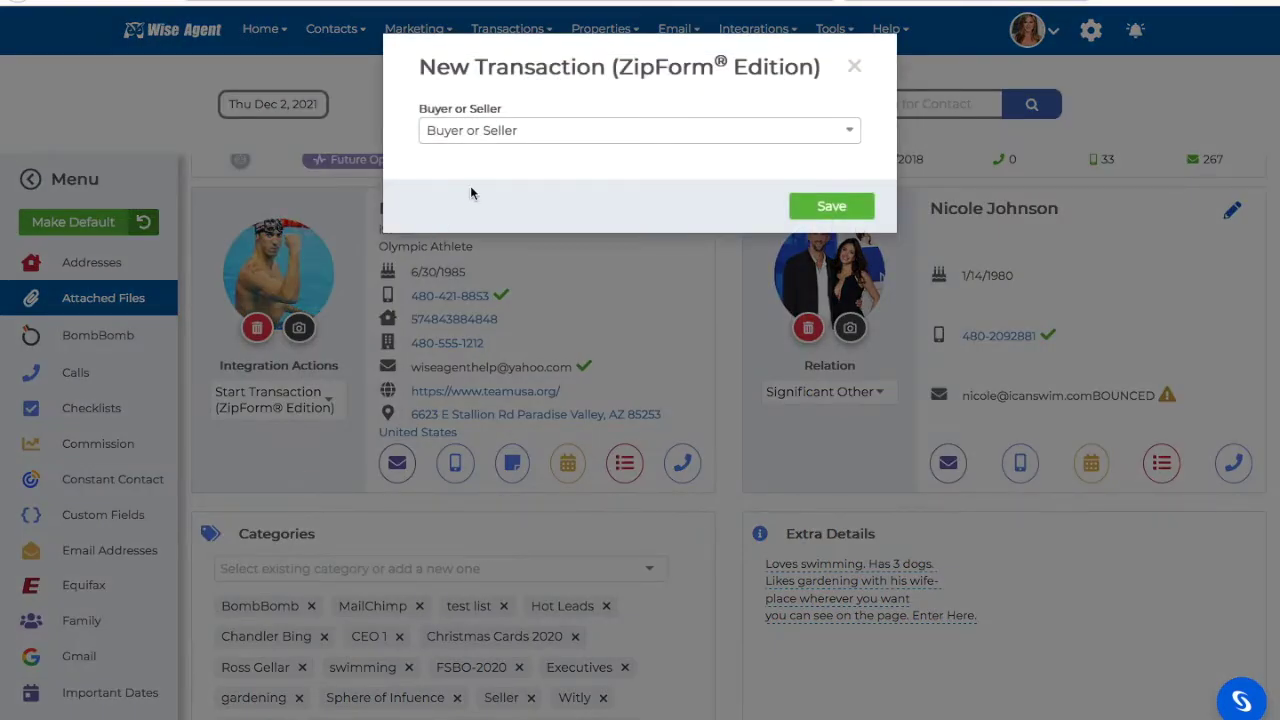
{"action": "left_click", "coordinate": [497, 132]}
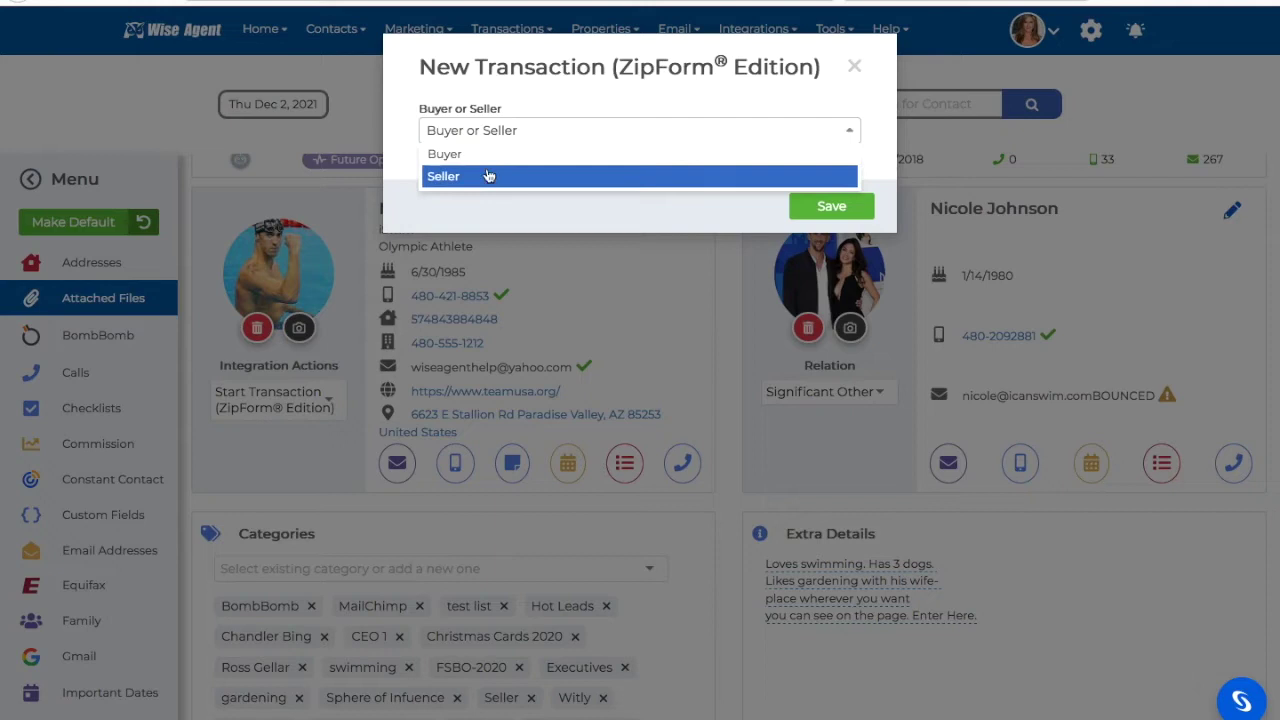
{"action": "left_click", "coordinate": [488, 176]}
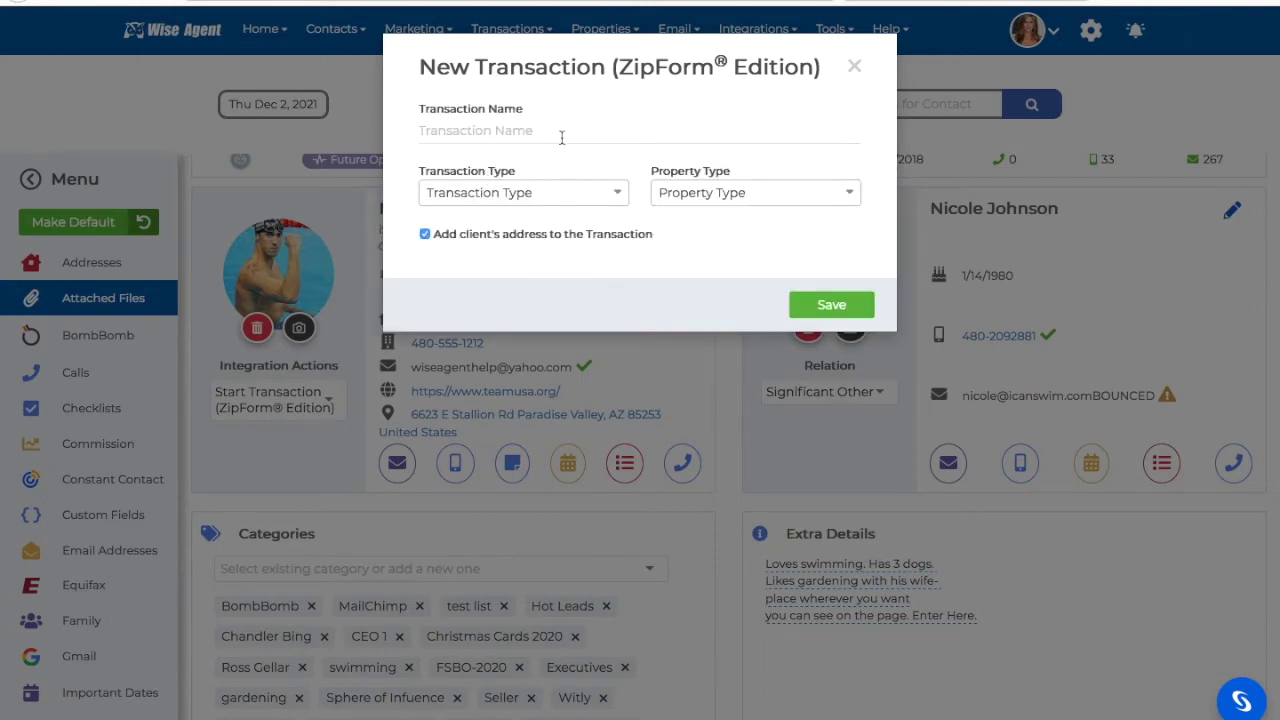
{"action": "left_click", "coordinate": [561, 135]}
{"action": "type", "text": "123"}
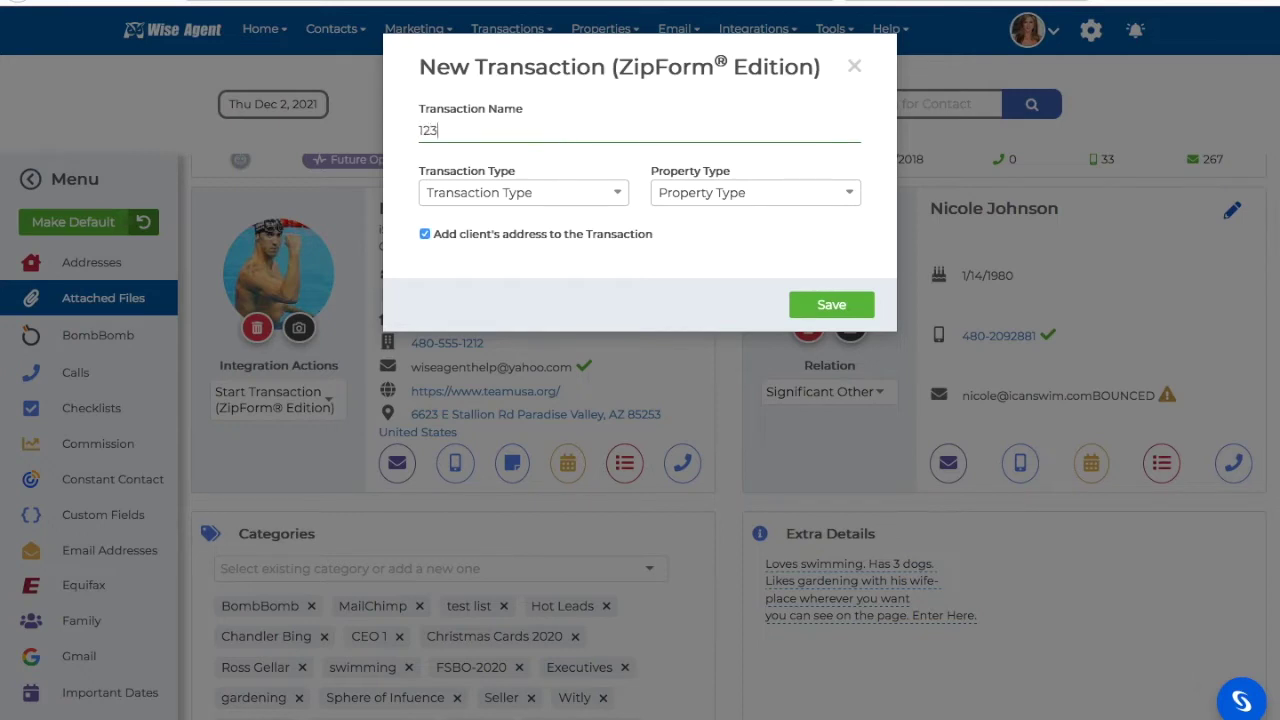
{"action": "type", "text": " Swim Way"}
- Set transaction type Listing and property type Residential, then save and confirm the creation
{"action": "left_click", "coordinate": [527, 195]}
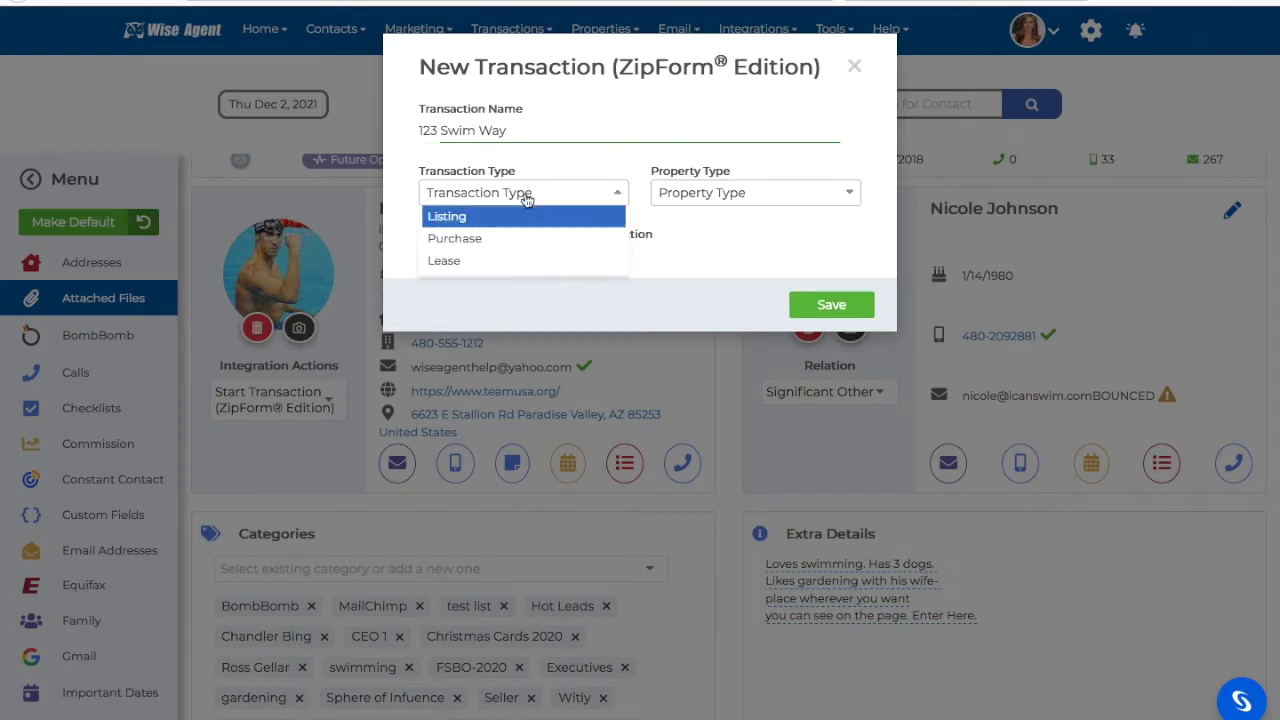
{"action": "left_click", "coordinate": [513, 213]}
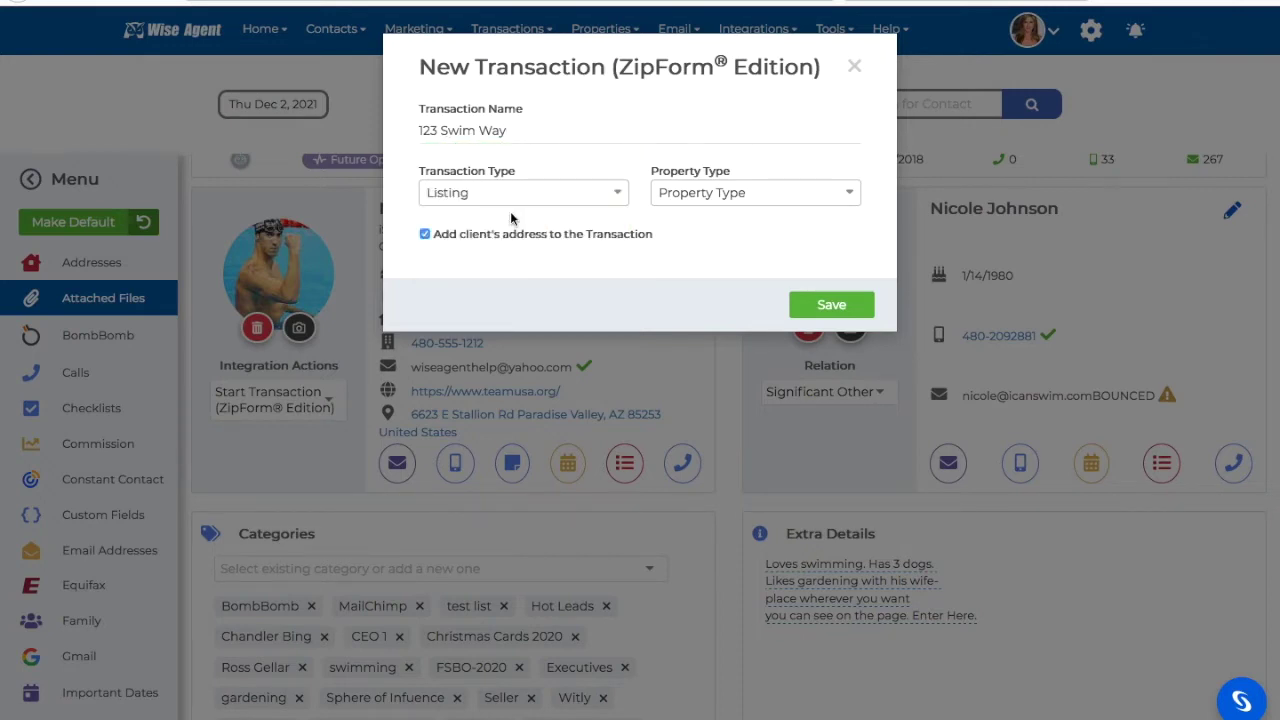
{"action": "left_click", "coordinate": [688, 196]}
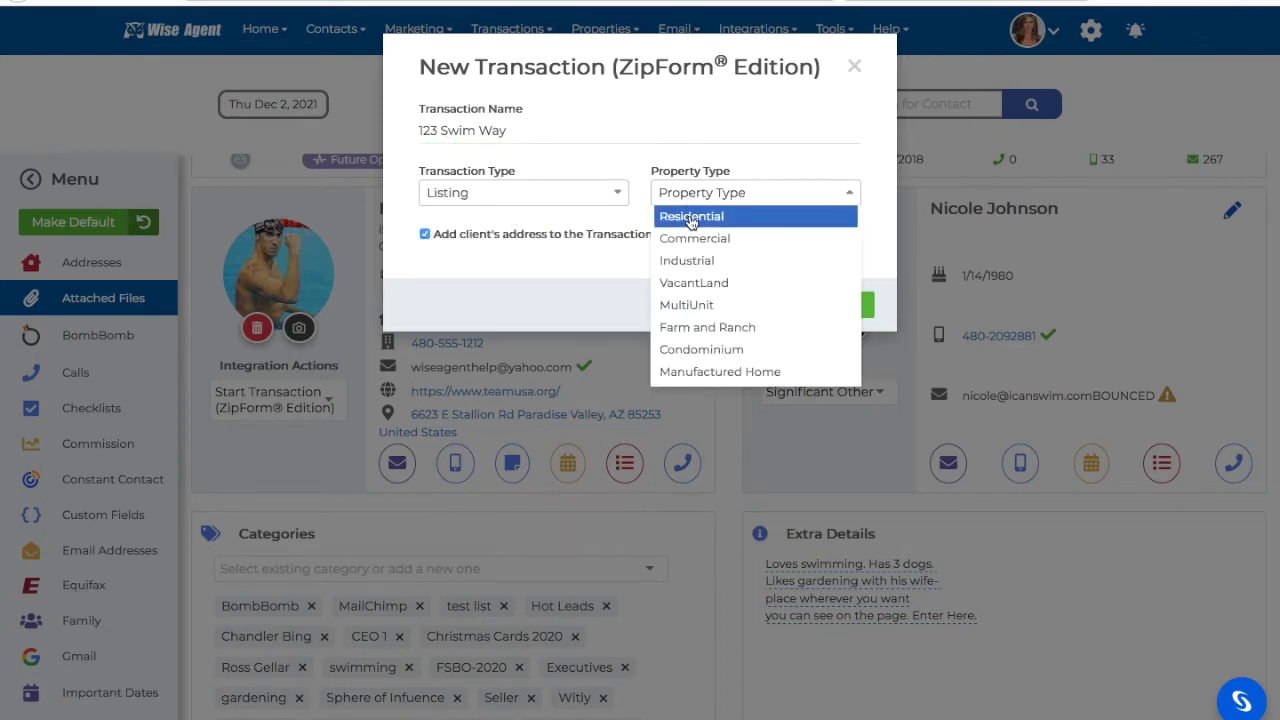
{"action": "left_click", "coordinate": [689, 215]}
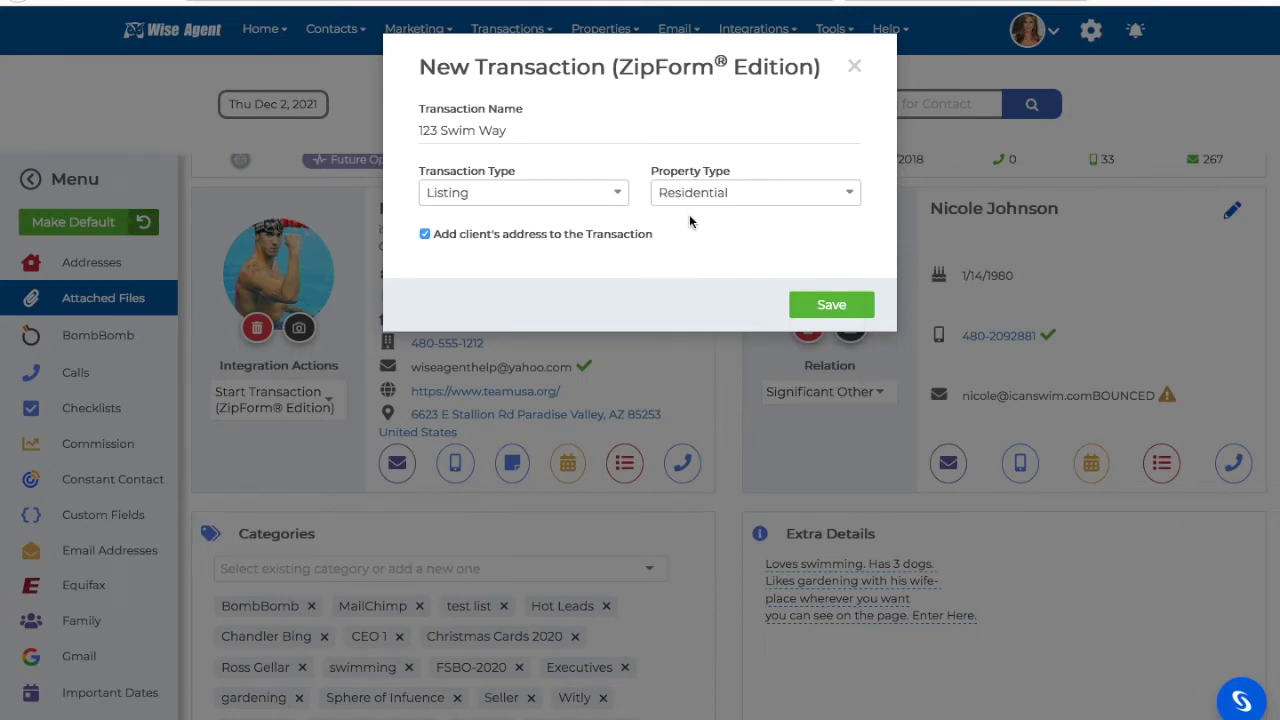
{"action": "left_click", "coordinate": [826, 308]}
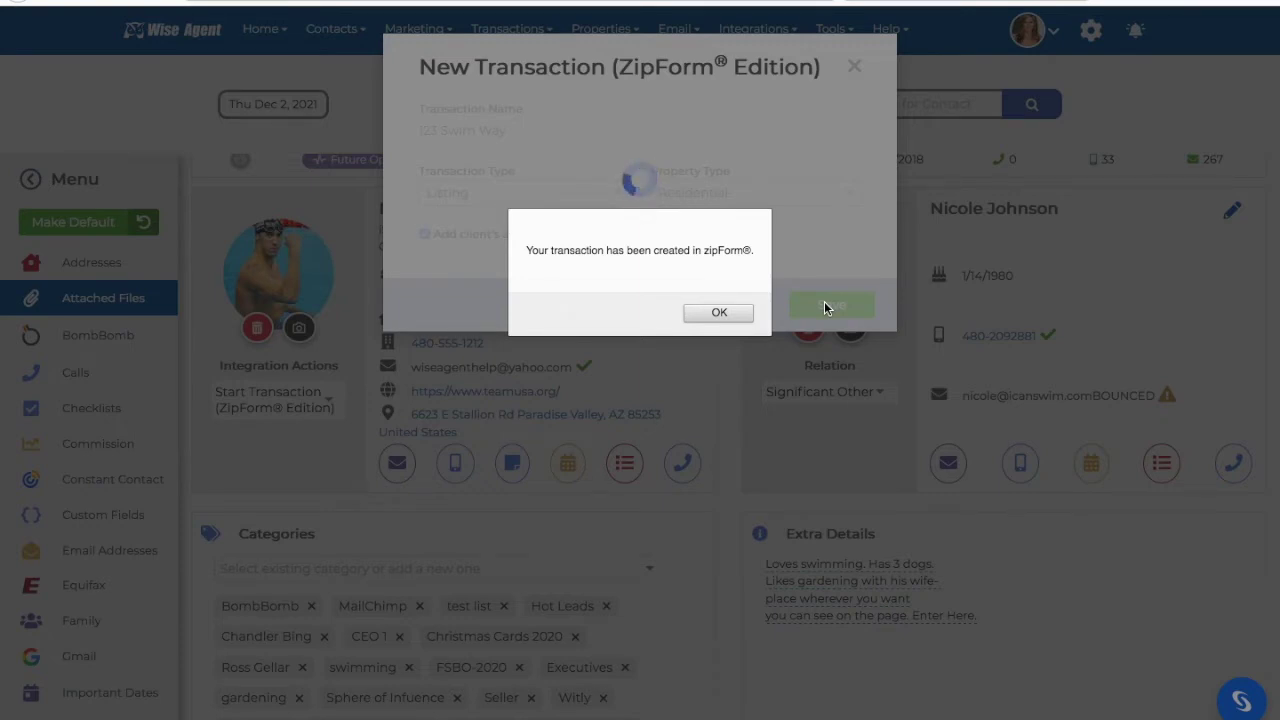
{"action": "left_click", "coordinate": [738, 313]}
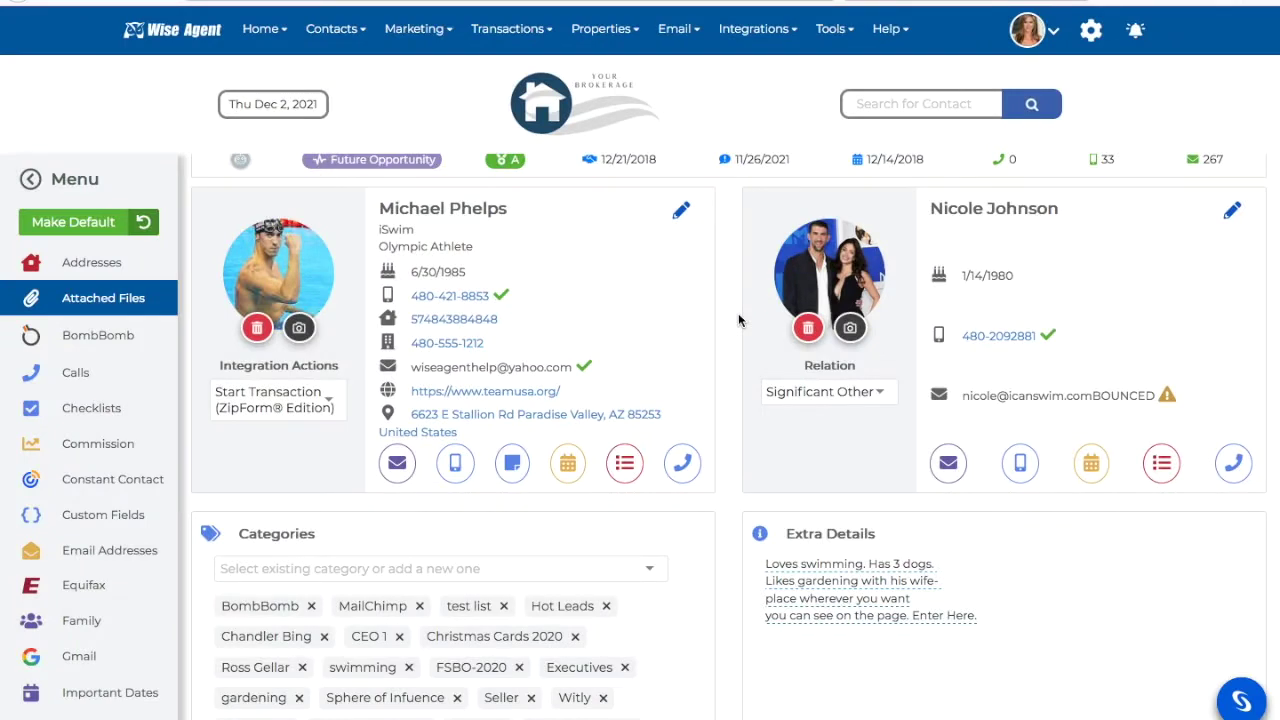
- List the contact's zipForm transactions from View Transactions (ZipForm Edition)
{"action": "left_click", "coordinate": [322, 400]}
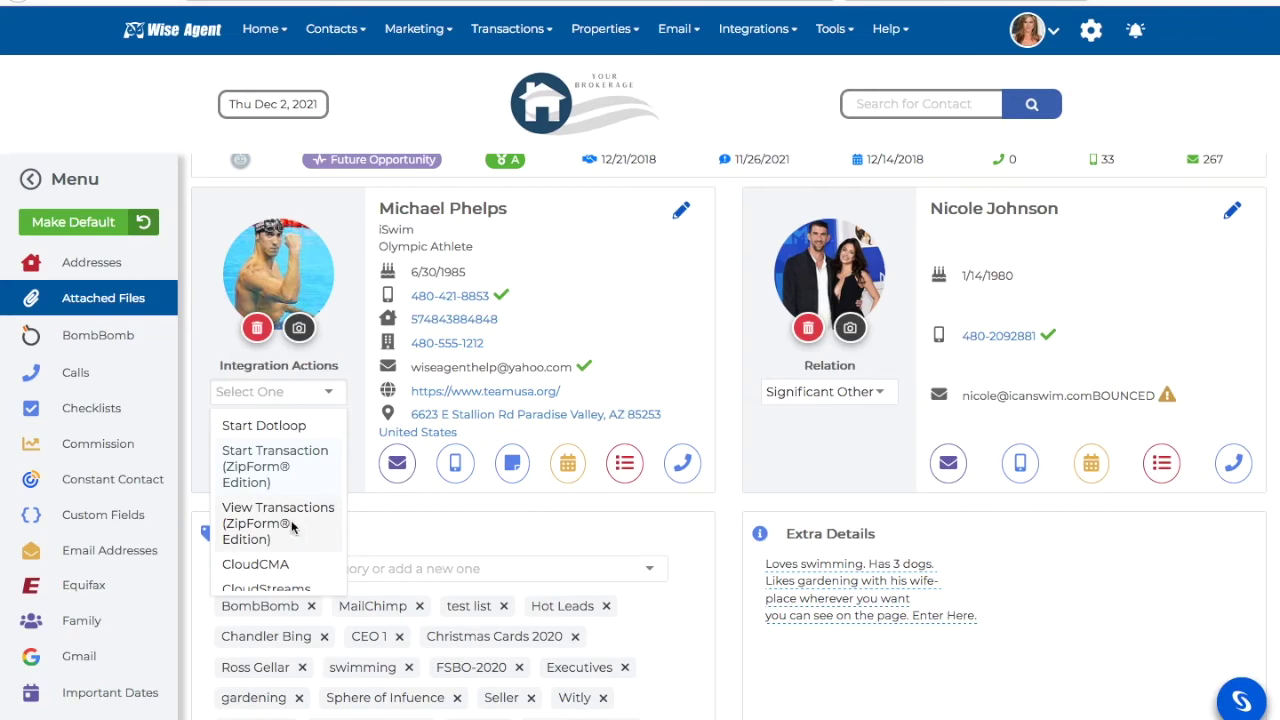
{"action": "left_click", "coordinate": [292, 528]}
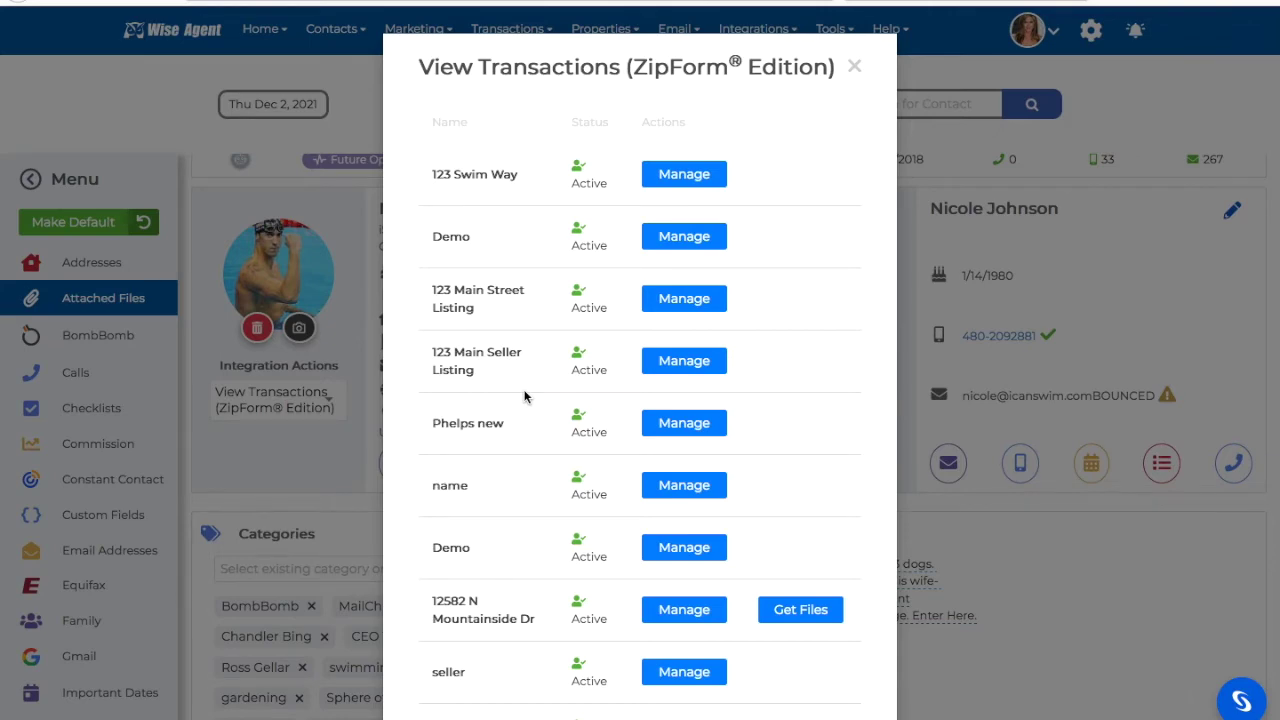
{"action": "scroll", "coordinate": [838, 386], "scroll_direction": "down", "scroll_amount": 3}
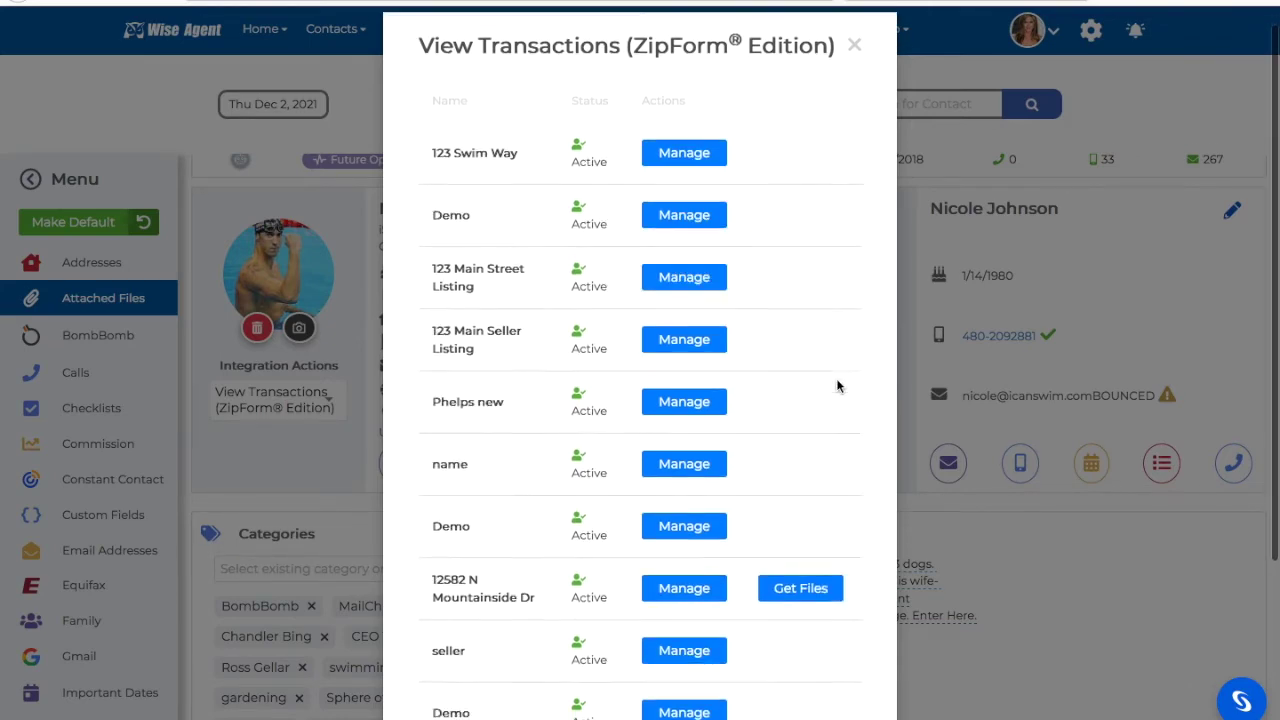
{"action": "scroll", "coordinate": [838, 386], "scroll_direction": "down", "scroll_amount": 1}
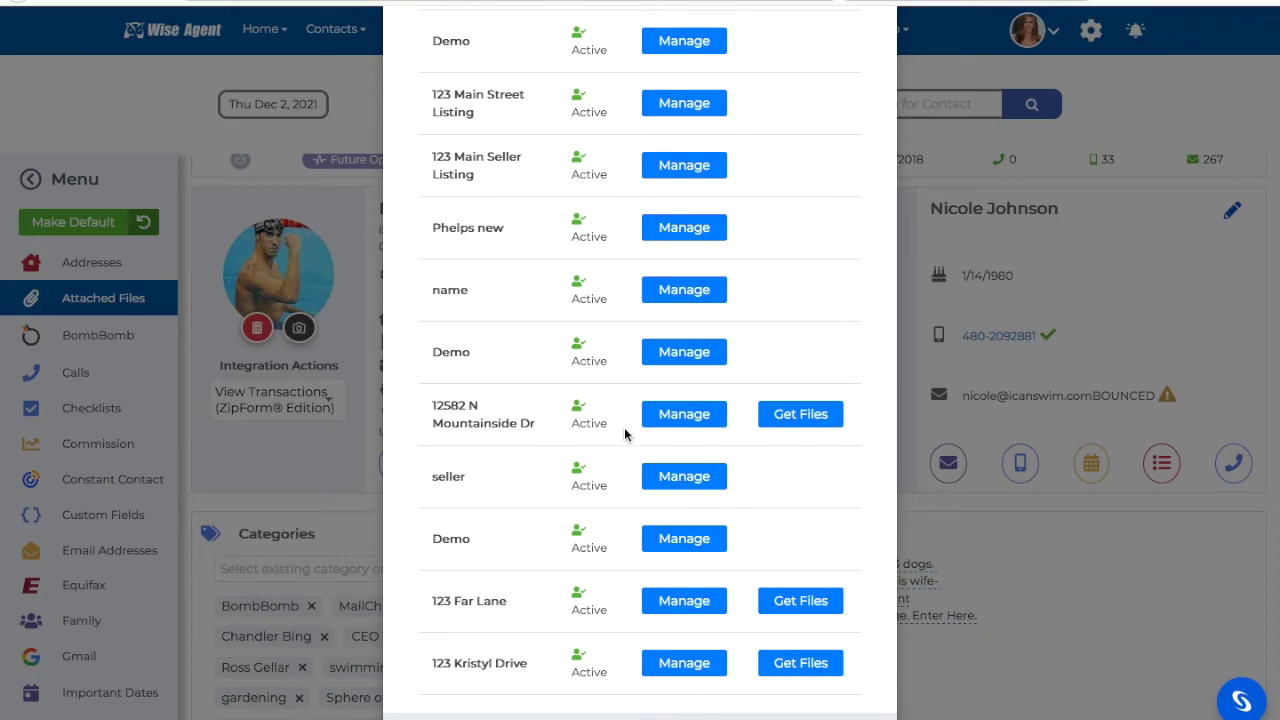
{"action": "left_click", "coordinate": [826, 418]}
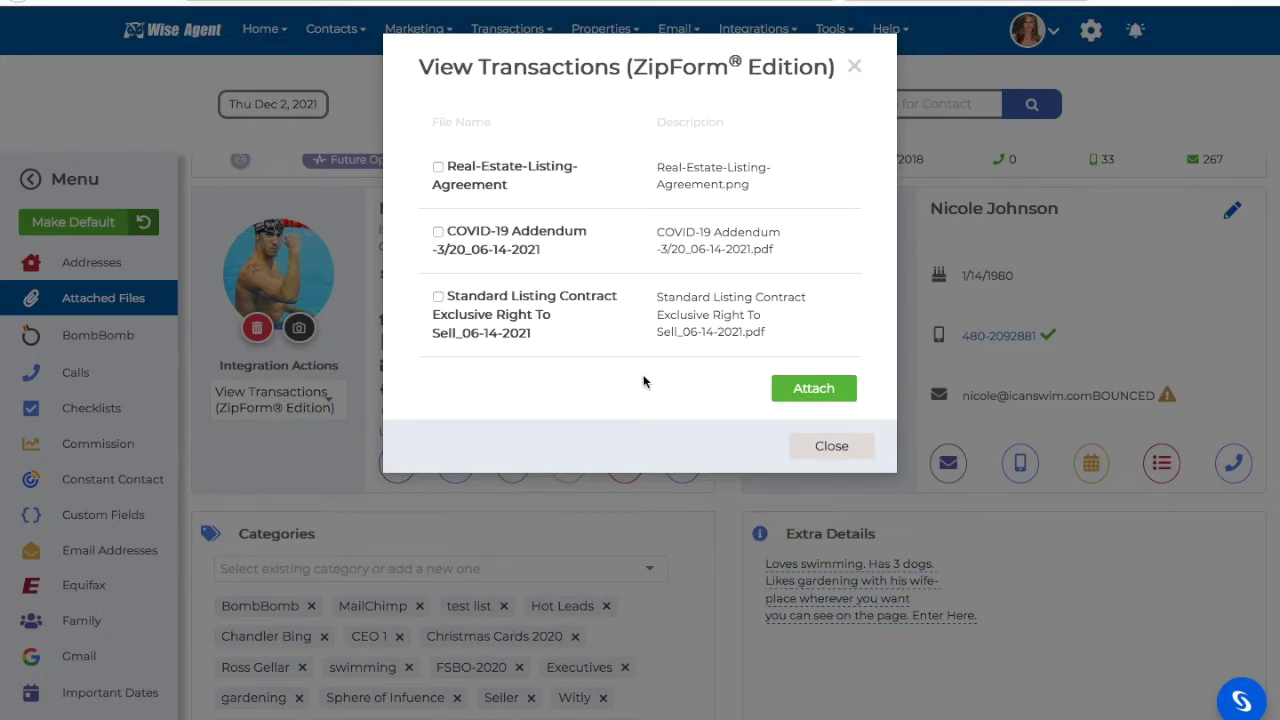
{"action": "left_click", "coordinate": [438, 297]}
{"action": "left_click", "coordinate": [437, 232]}
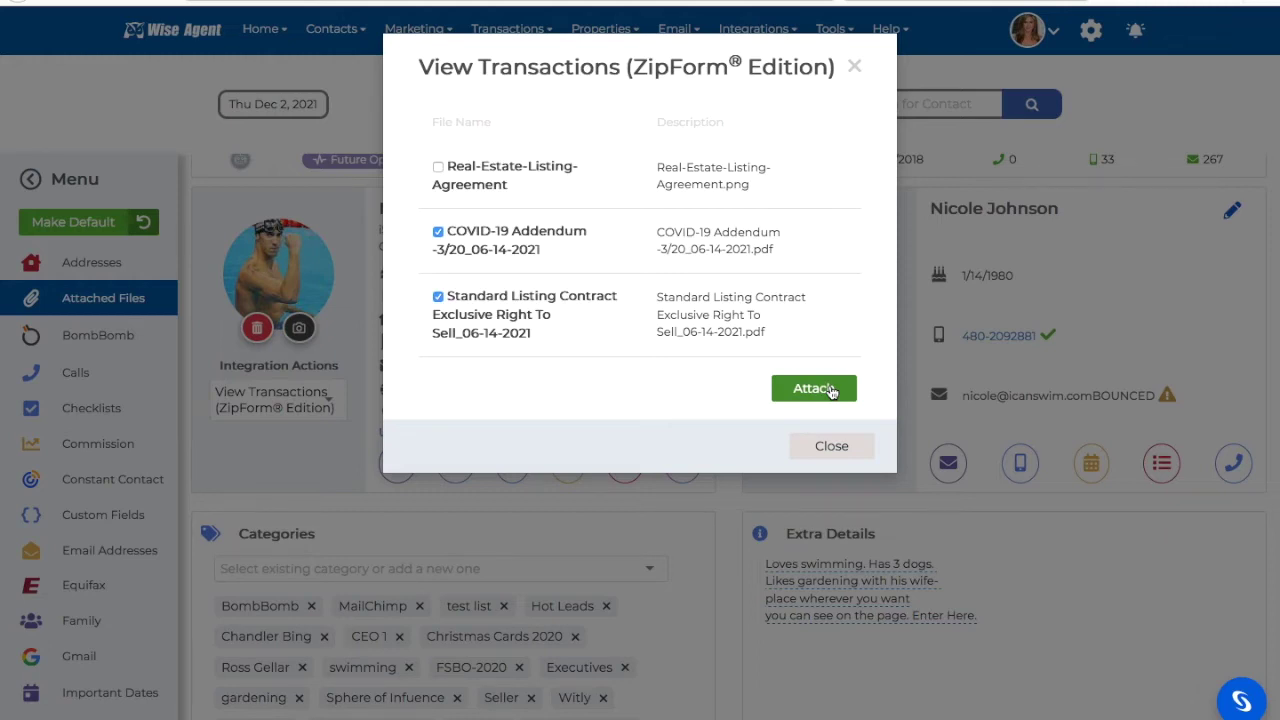
{"action": "left_click", "coordinate": [832, 447]}
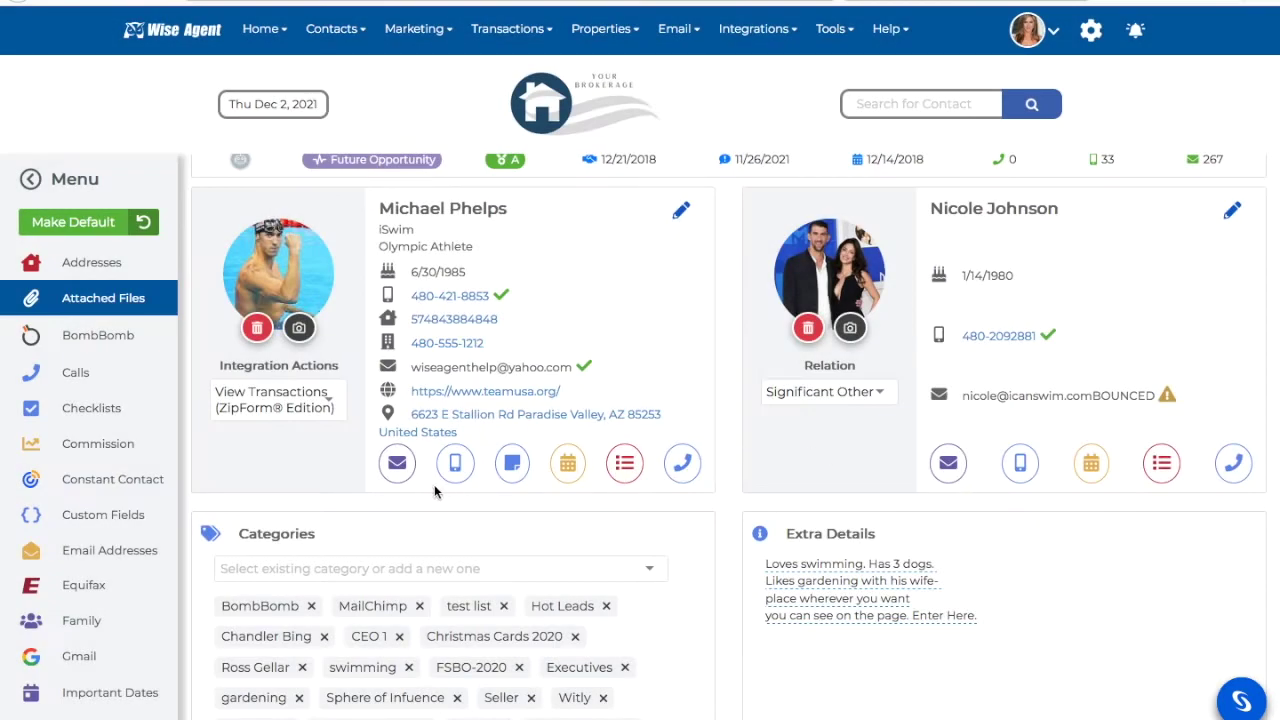
- Review the contact's Attached Files, then bring up the Integration Actions menu again
{"action": "left_click", "coordinate": [122, 302]}
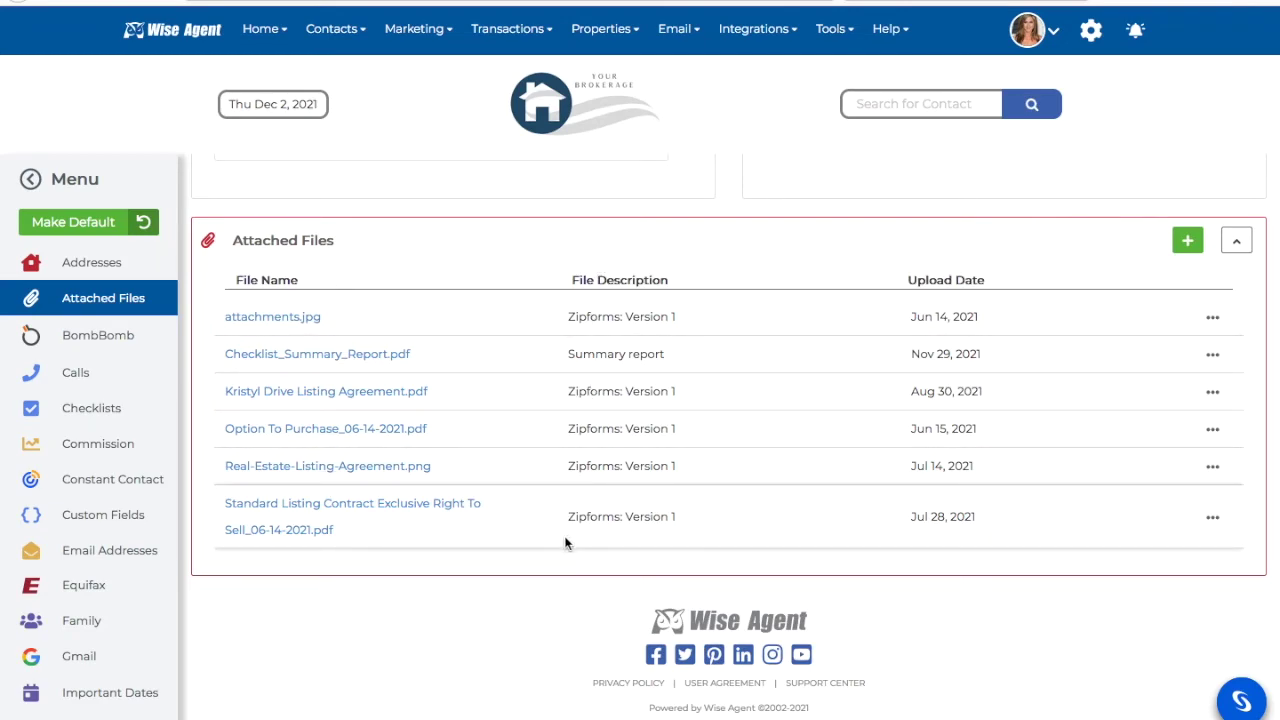
{"action": "scroll", "coordinate": [565, 543], "scroll_direction": "up", "scroll_amount": 7}
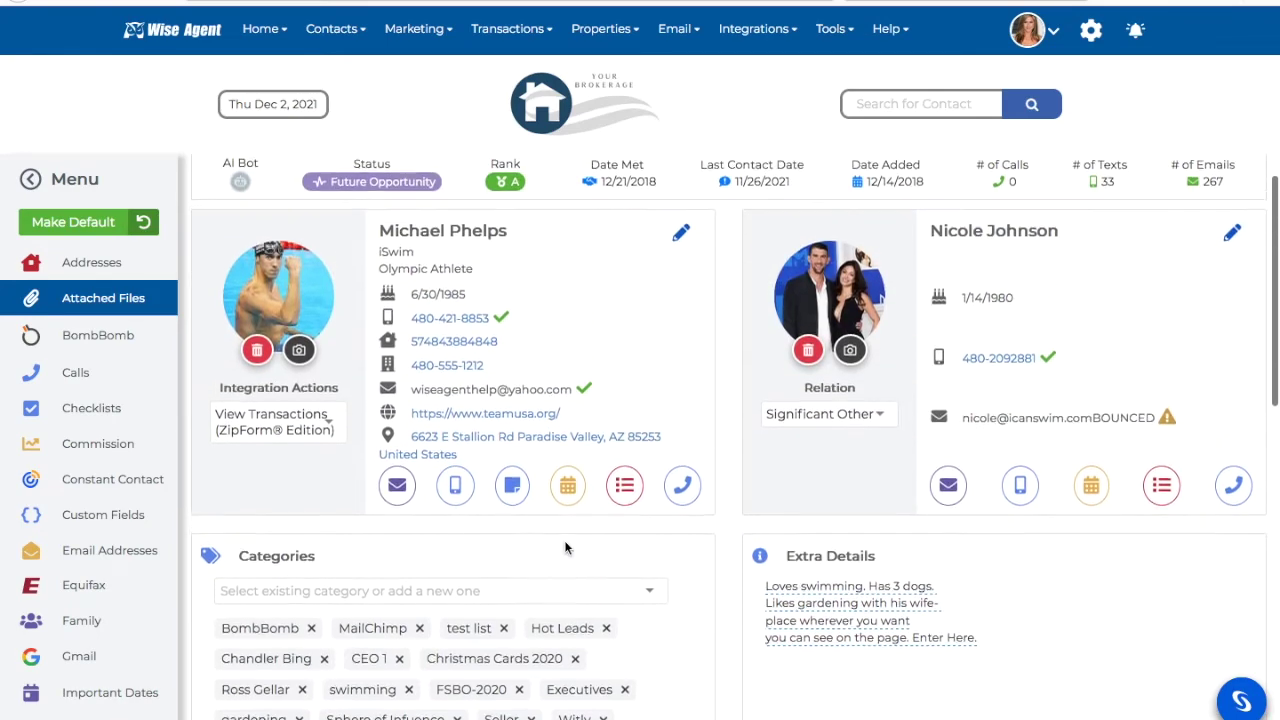
{"action": "left_click", "coordinate": [330, 440]}
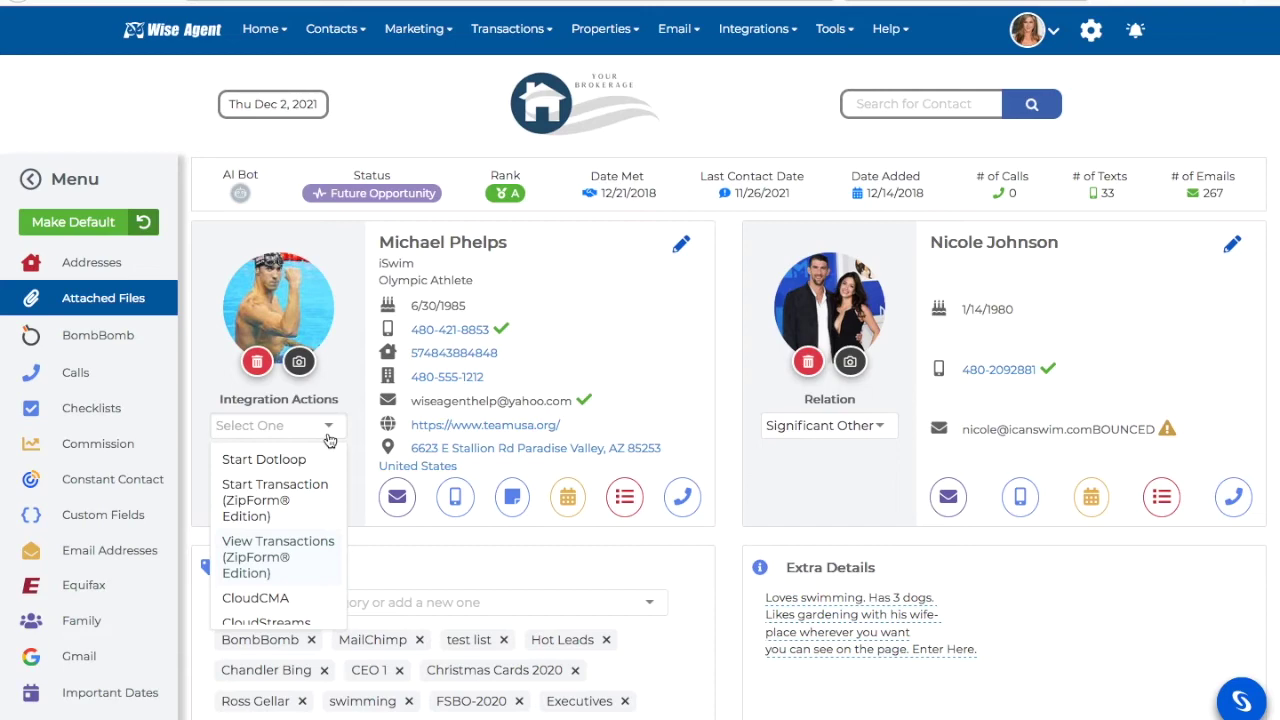
- From View Transactions (ZipForm Edition), Manage the 123 Swim Way transaction
{"action": "left_click", "coordinate": [295, 564]}
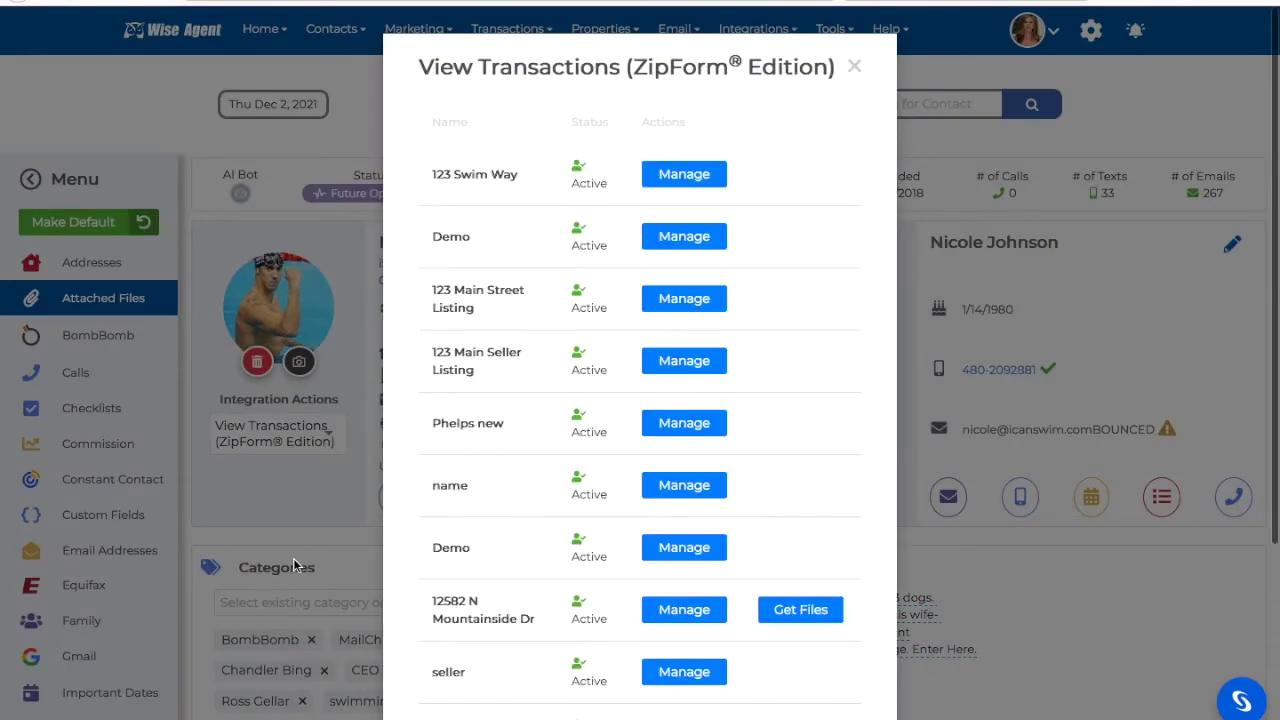
{"action": "left_click", "coordinate": [702, 313]}
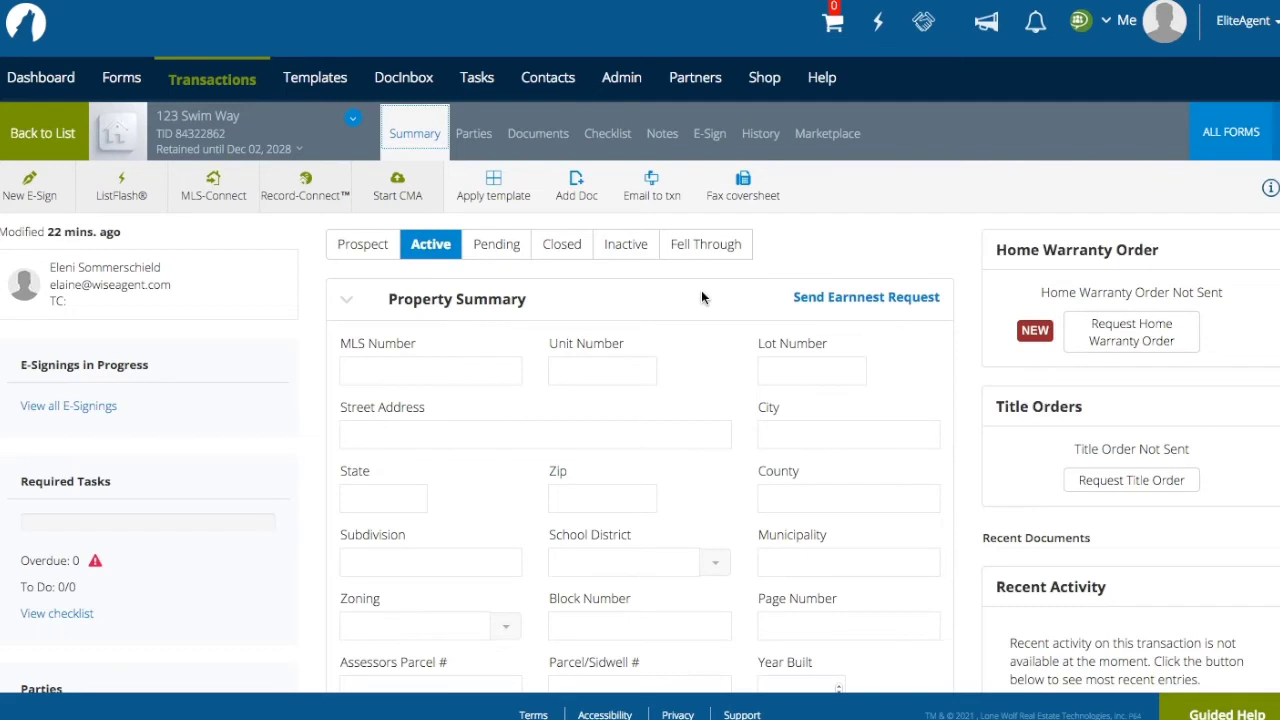
- On the Parties tab, pick a saved Address Book contact for Buyer One, then close the party form
{"action": "left_click", "coordinate": [476, 140]}
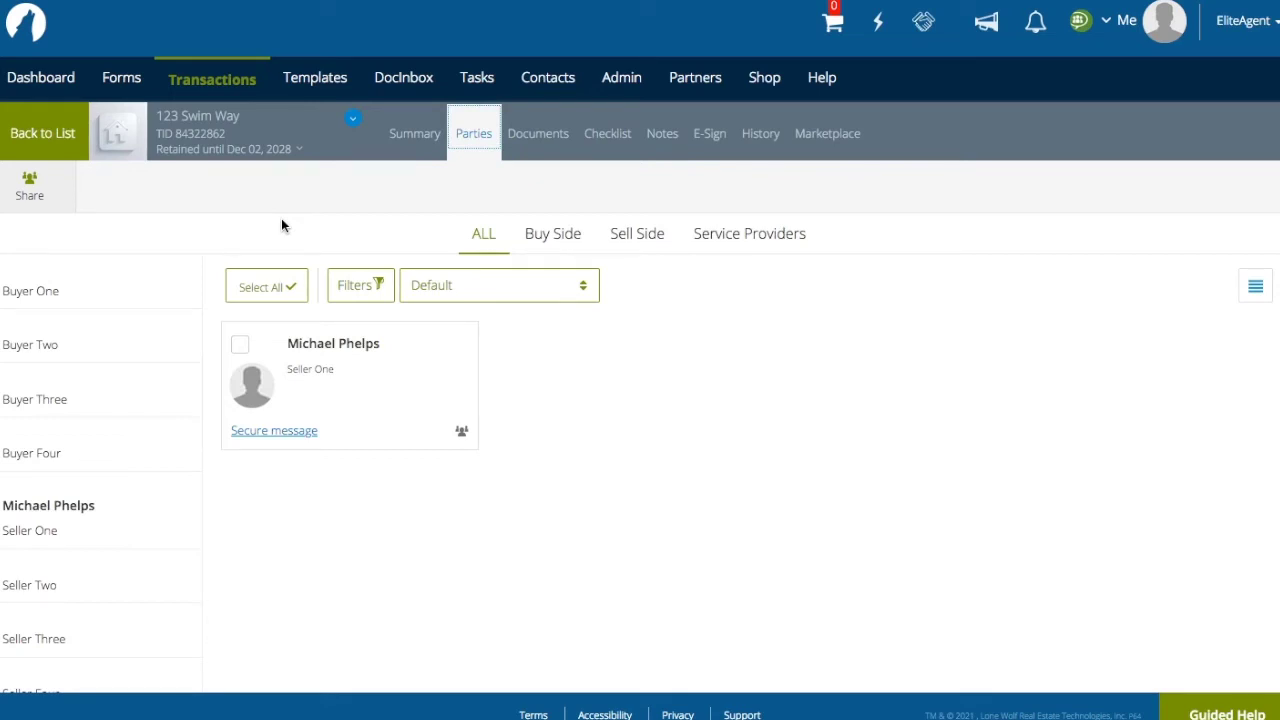
{"action": "left_click", "coordinate": [73, 290]}
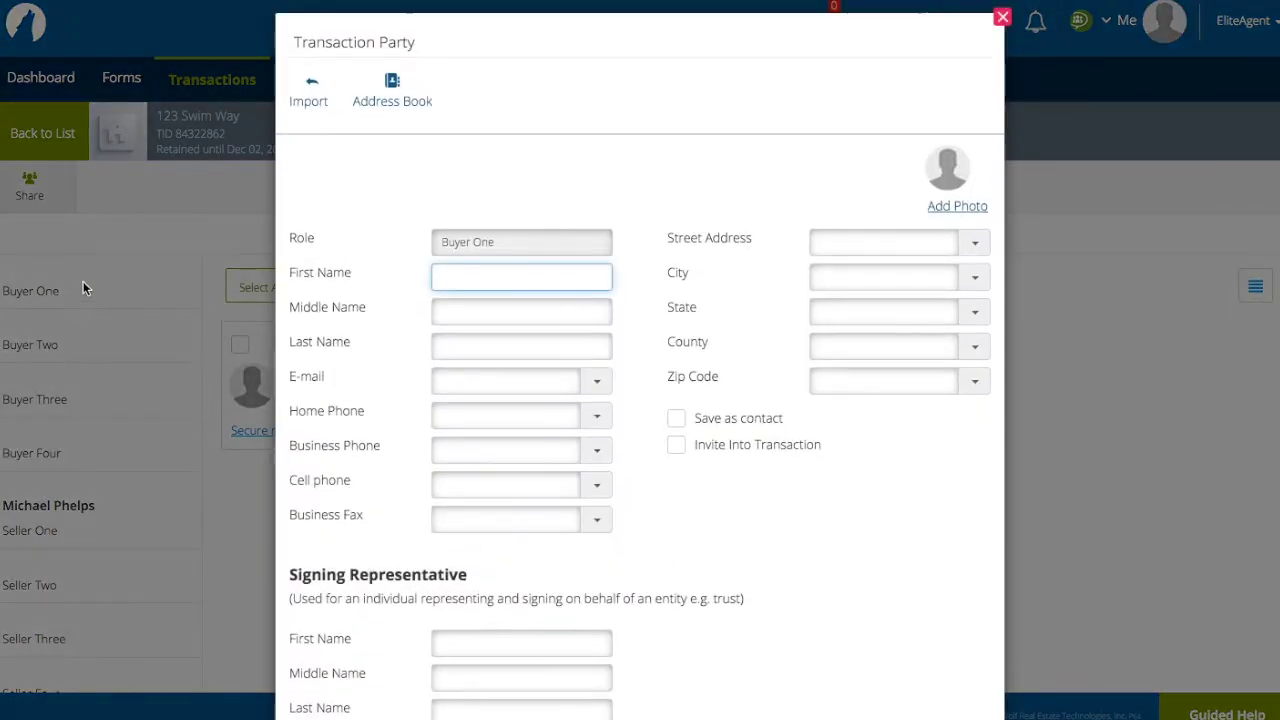
{"action": "left_click", "coordinate": [397, 104]}
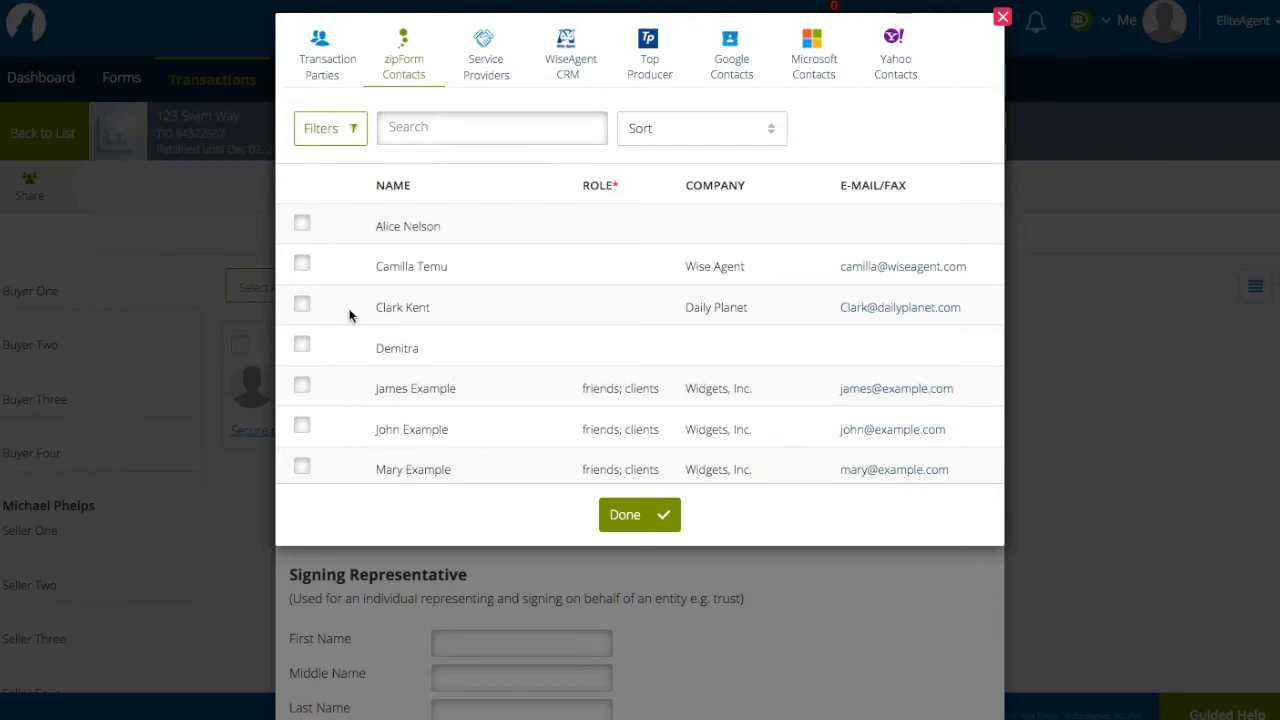
{"action": "left_click", "coordinate": [304, 228]}
{"action": "left_click", "coordinate": [610, 513]}
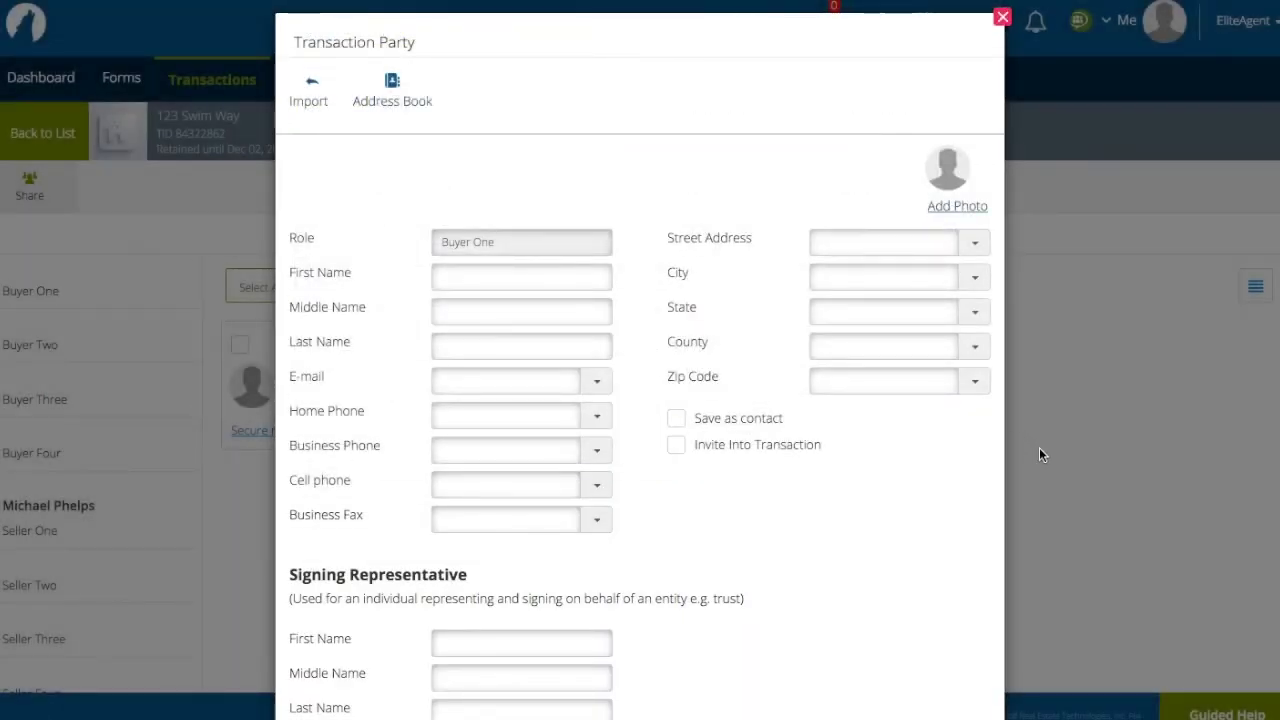
{"action": "left_click", "coordinate": [1038, 447]}
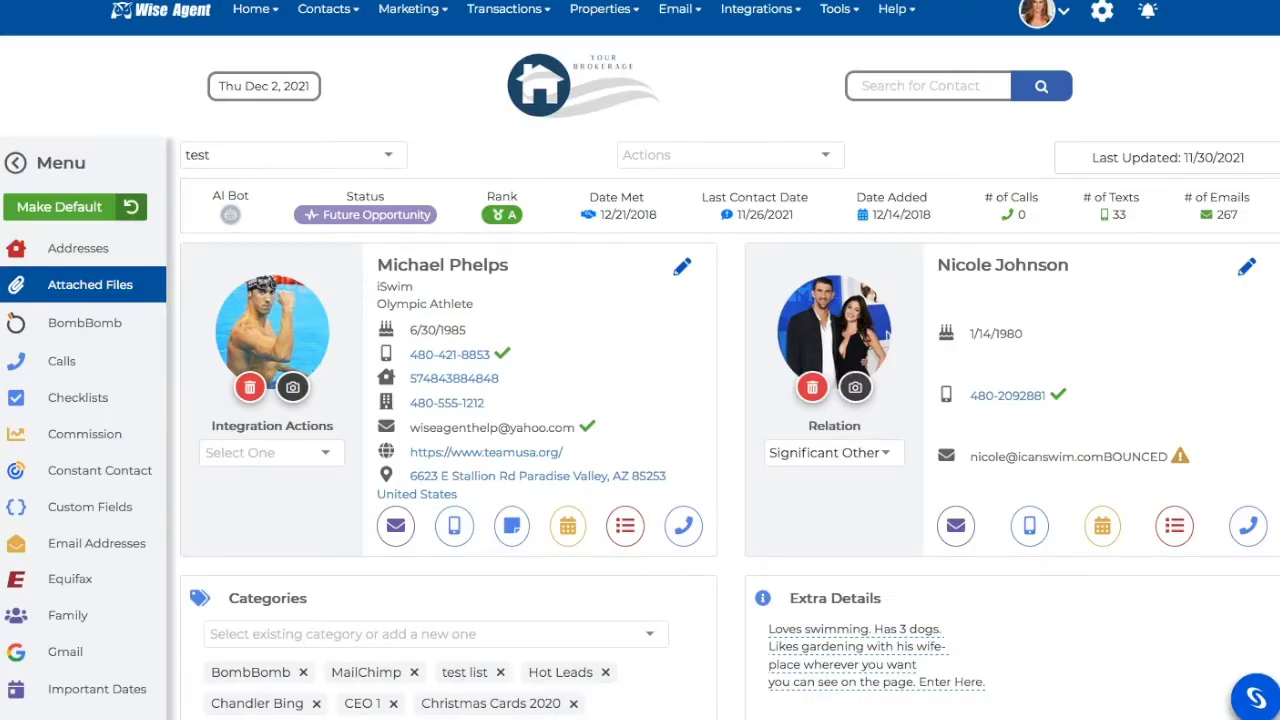
- Go to Transactions > Checklists, open the Buyer Demo checklist and its floating settings gear
{"action": "left_click", "coordinate": [510, 10]}
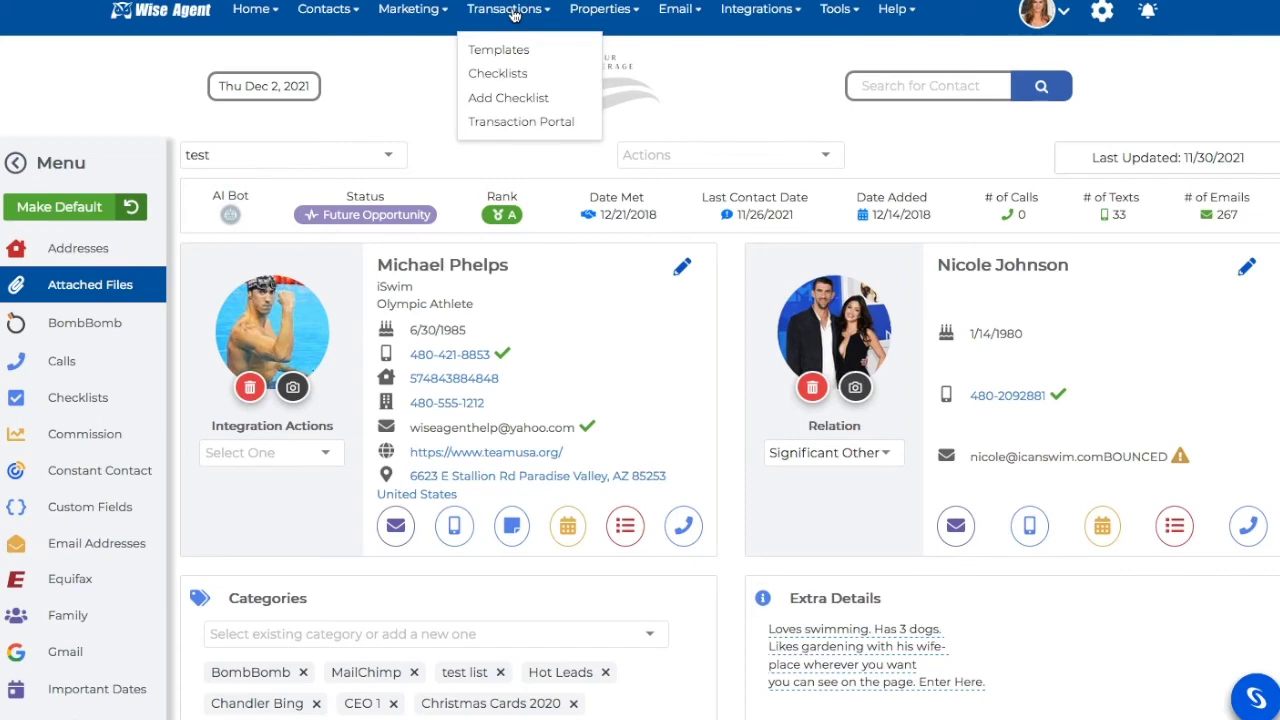
{"action": "left_click", "coordinate": [505, 75]}
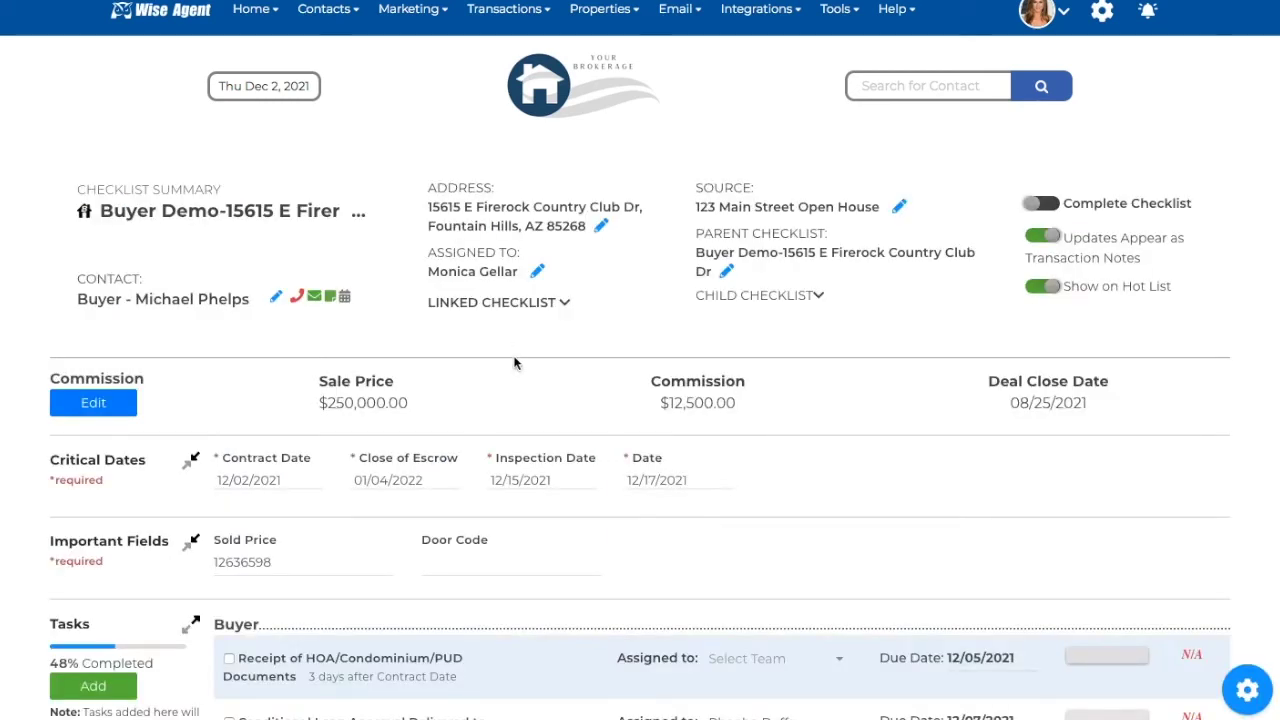
{"action": "left_click", "coordinate": [1261, 701]}
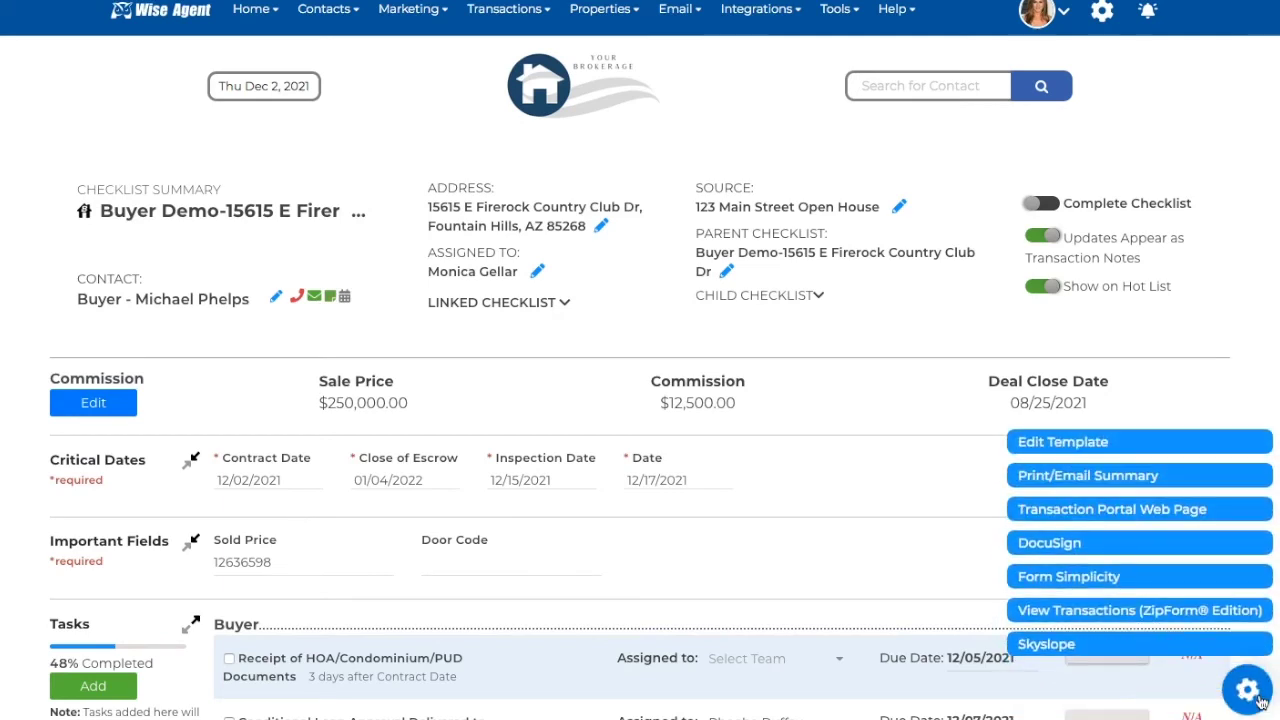
{"action": "left_click", "coordinate": [1187, 620]}
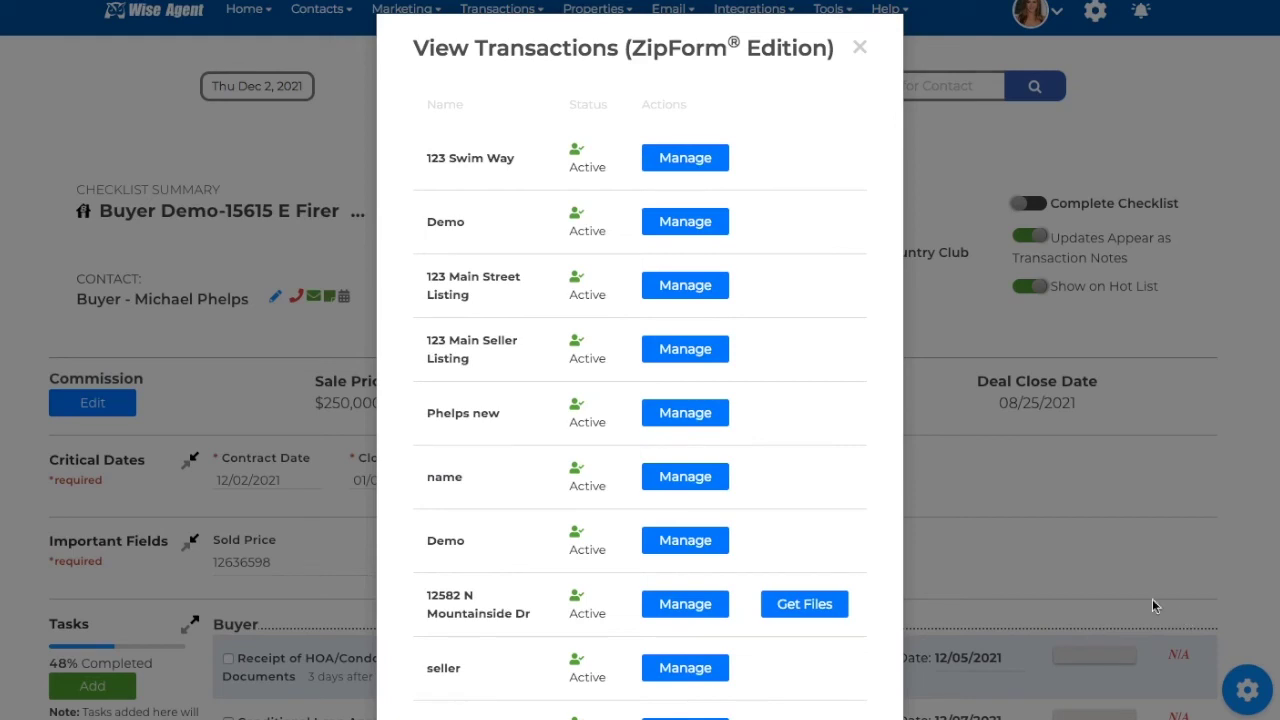
{"action": "scroll", "coordinate": [838, 561], "scroll_direction": "down", "scroll_amount": 1}
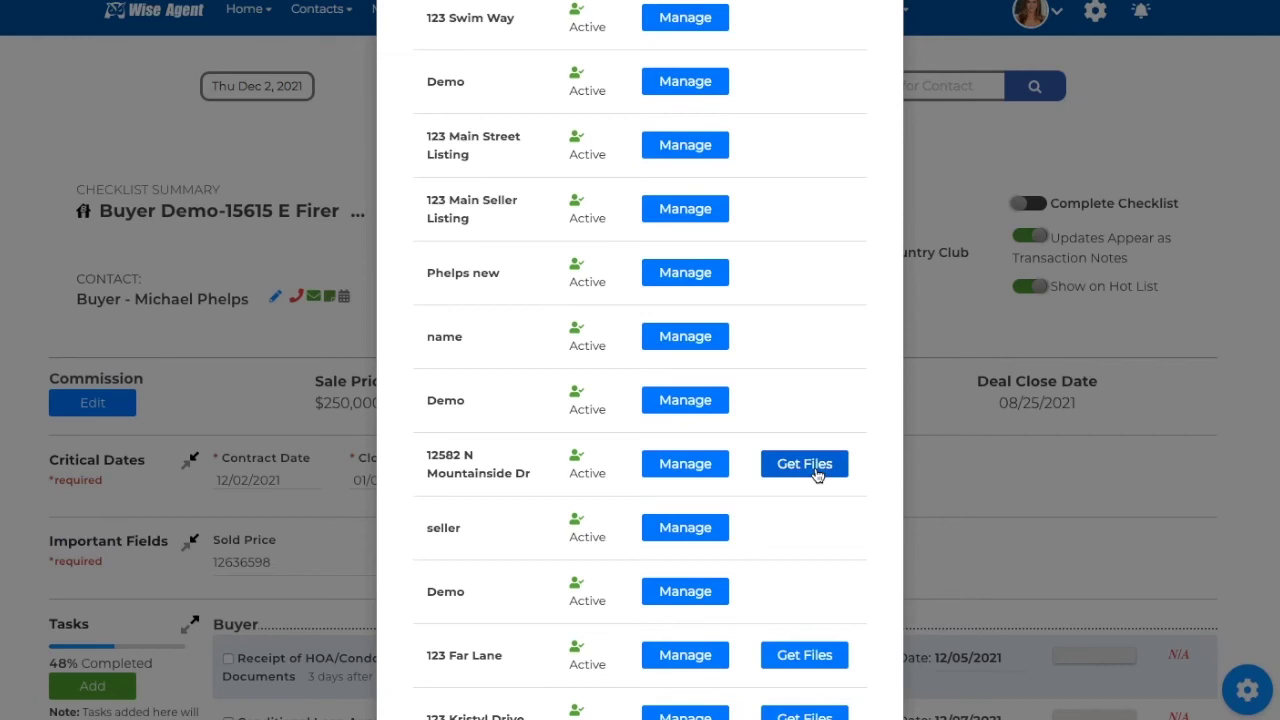
{"action": "left_click", "coordinate": [816, 466]}
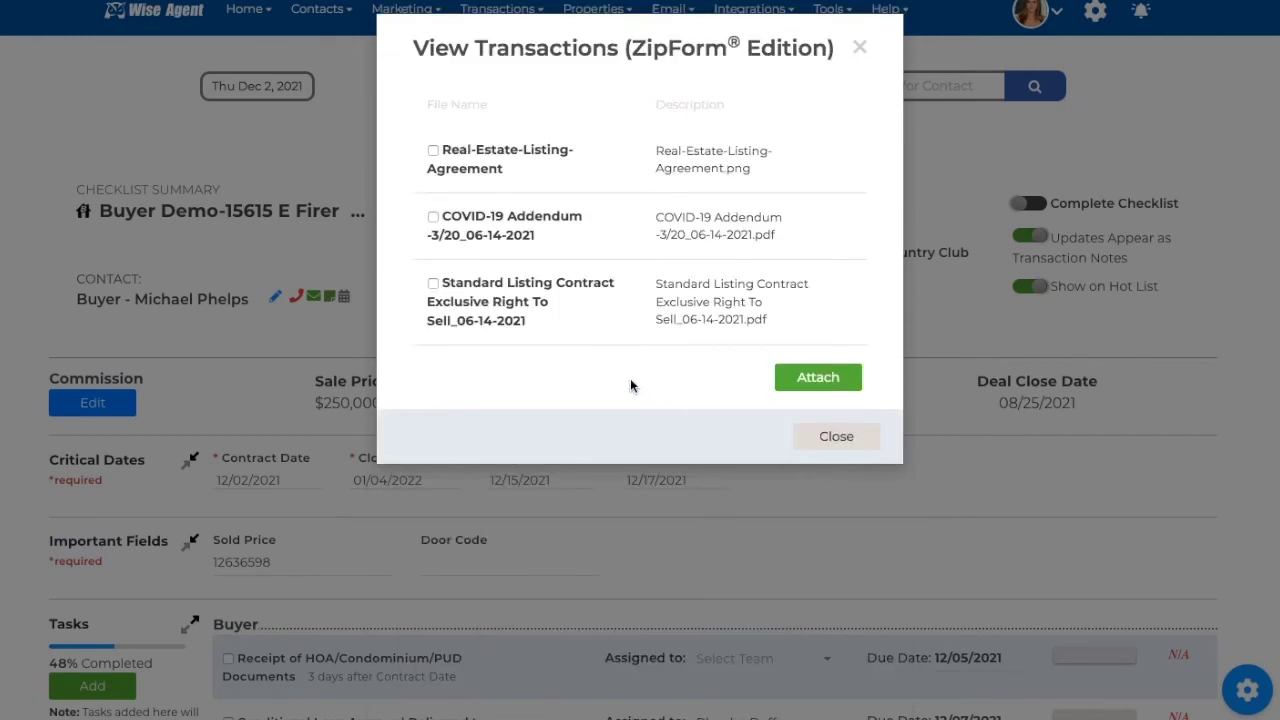
{"action": "left_click", "coordinate": [432, 218]}
{"action": "left_click", "coordinate": [433, 284]}
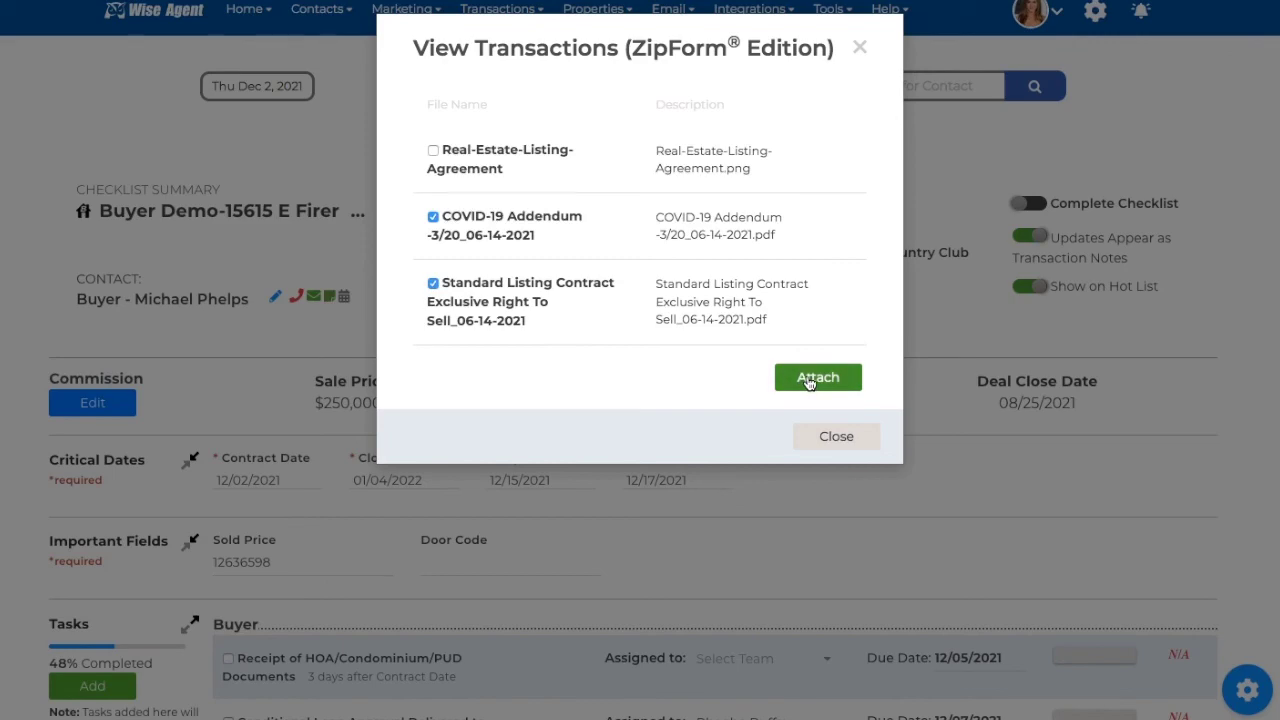
{"action": "left_click", "coordinate": [857, 438]}
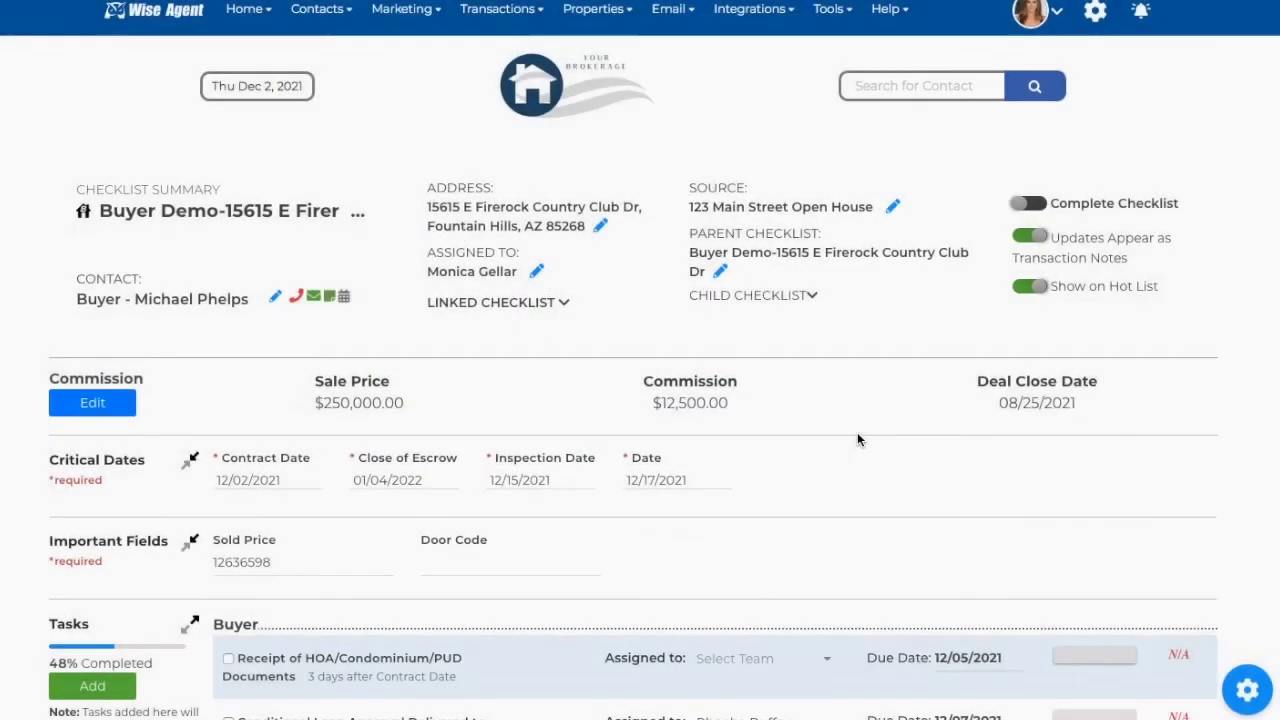
{"action": "scroll", "coordinate": [857, 438], "scroll_direction": "down", "scroll_amount": 2}
{"action": "scroll", "coordinate": [857, 435], "scroll_direction": "down", "scroll_amount": 5}
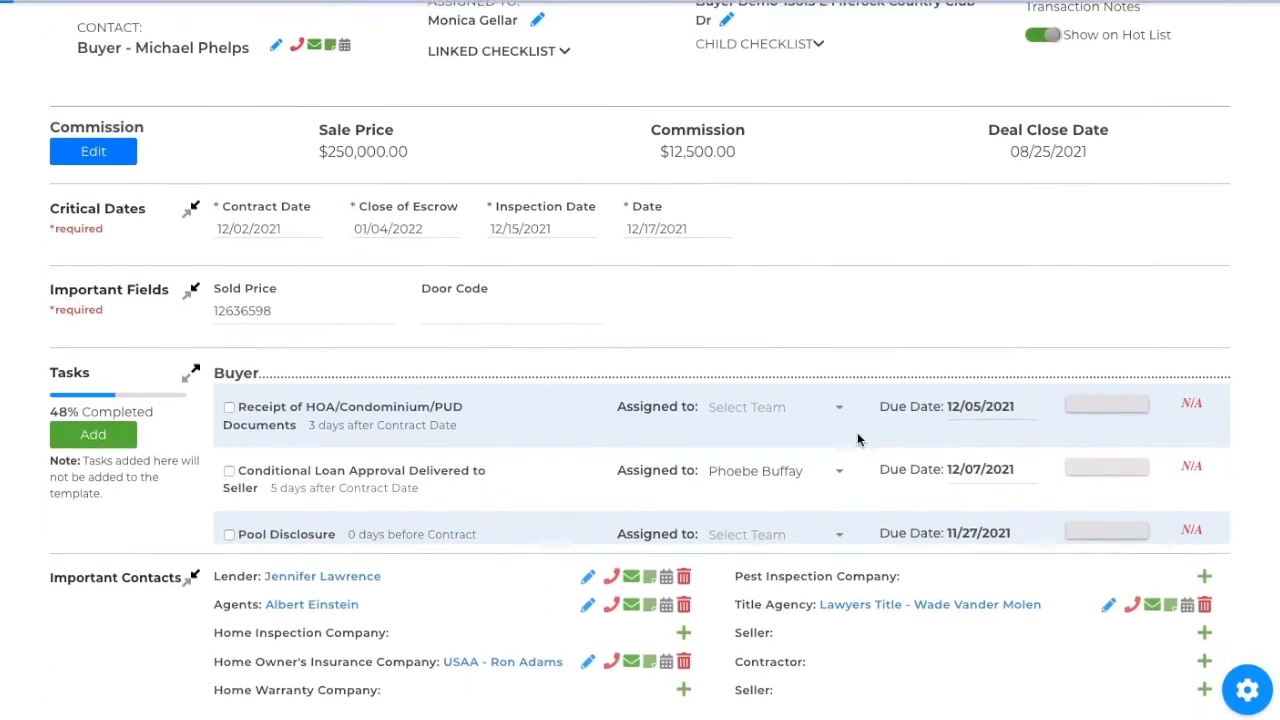
{"action": "scroll", "coordinate": [795, 646], "scroll_direction": "down", "scroll_amount": 5}
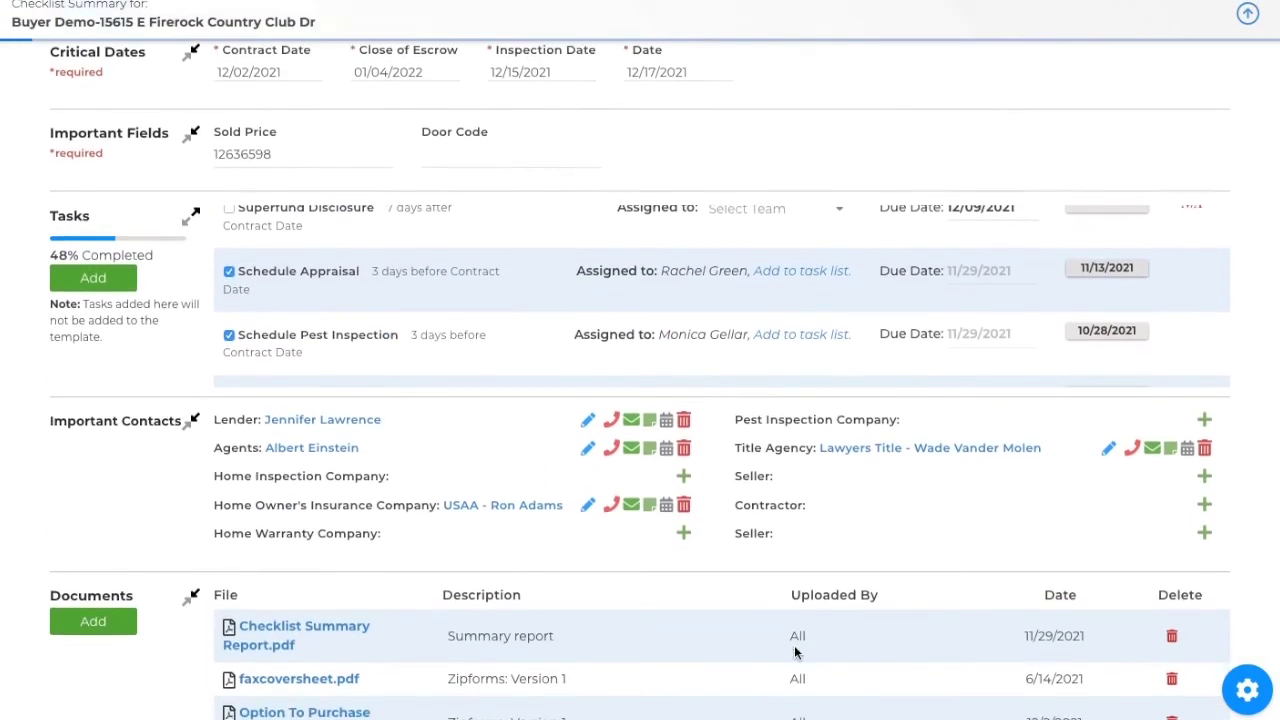